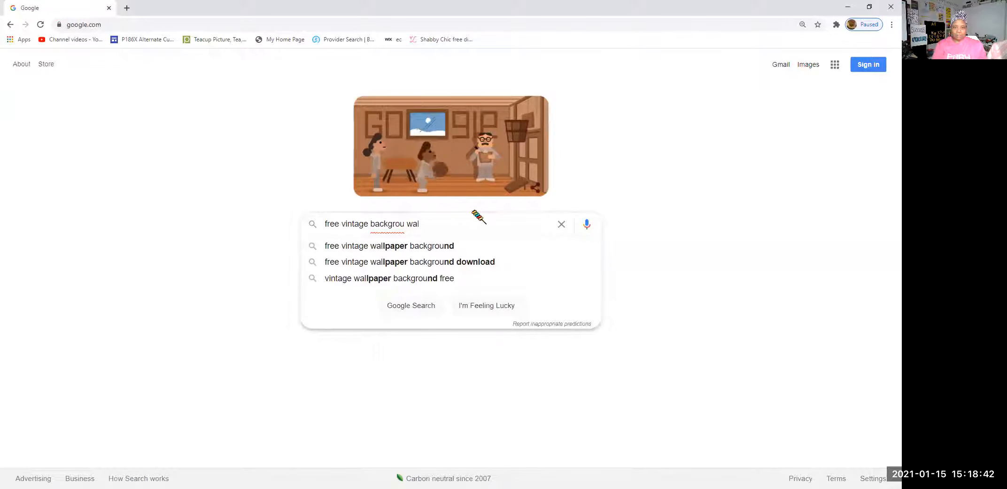
# - Search Google for "free vintage wallpaper background" and show the image results
pyautogui.click(462, 247)
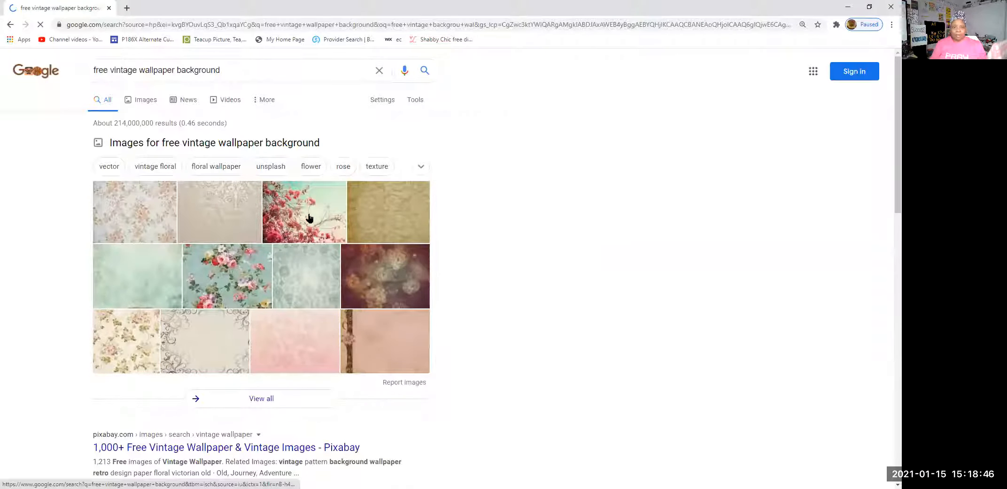
pyautogui.click(263, 232)
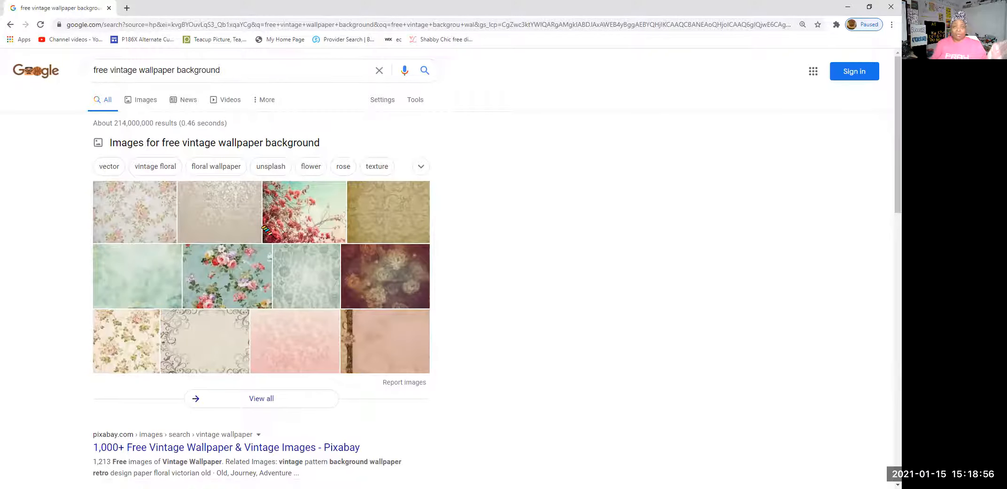
pyautogui.click(154, 101)
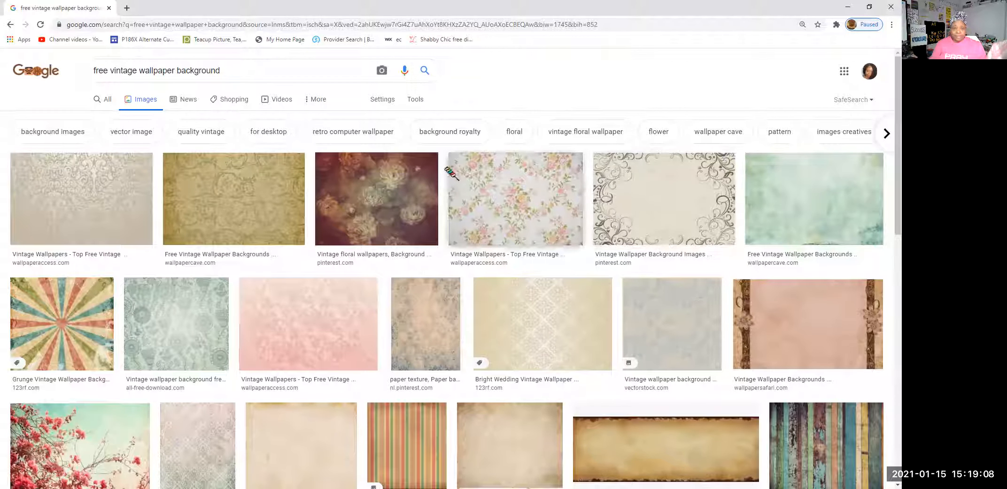
# - Open the pink floral Vintage Wallpapers result from wallpaperaccess.com and copy its preview image
pyautogui.click(155, 239)
pyautogui.click(516, 215)
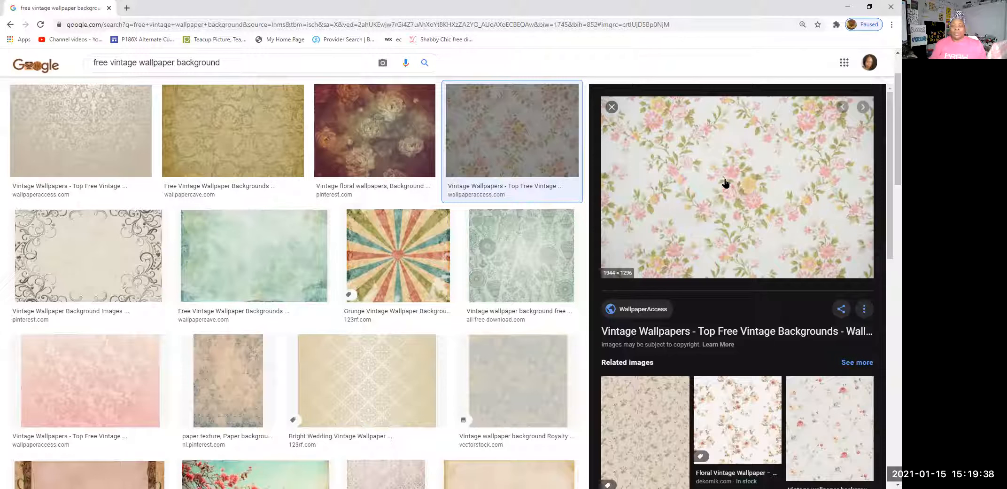
pyautogui.rightClick(668, 183)
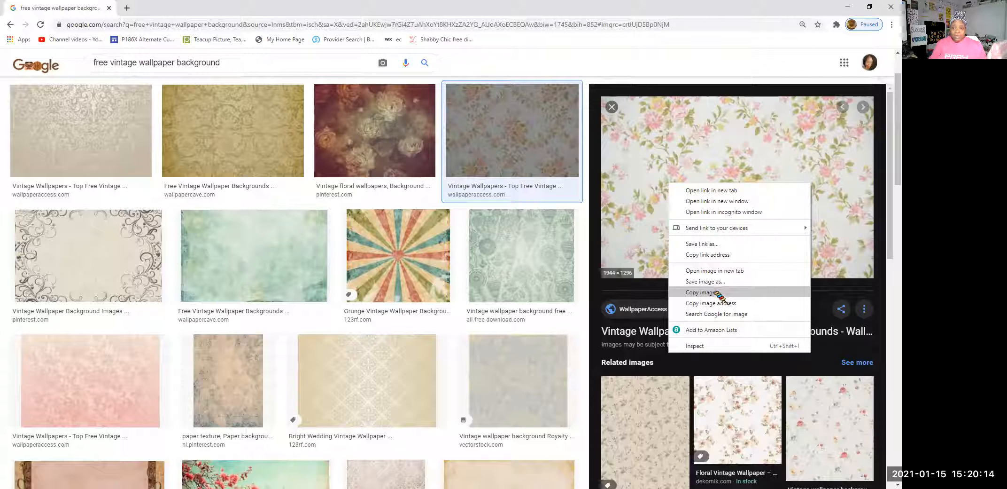
pyautogui.click(716, 291)
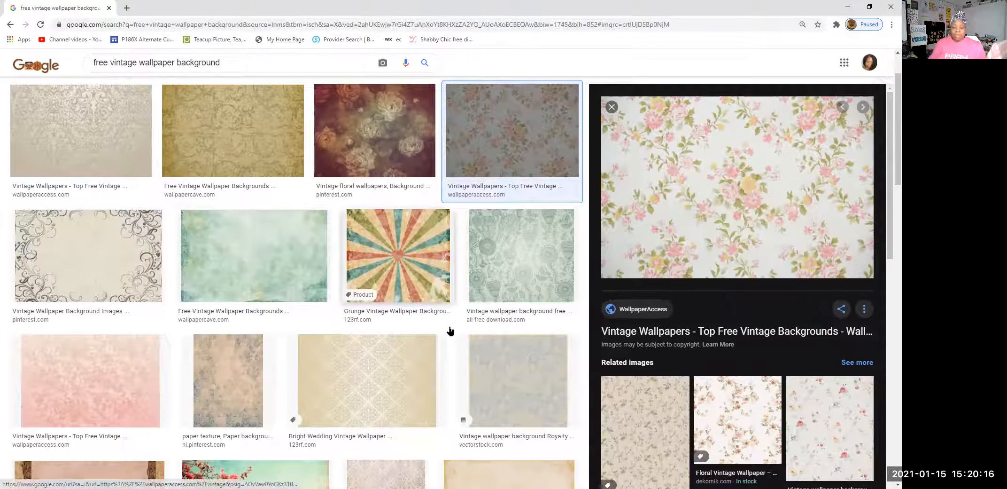
# - Switch to the blank Word document, zoom out to see the page, and paste the copied floral wallpaper image
pyautogui.click(440, 487)
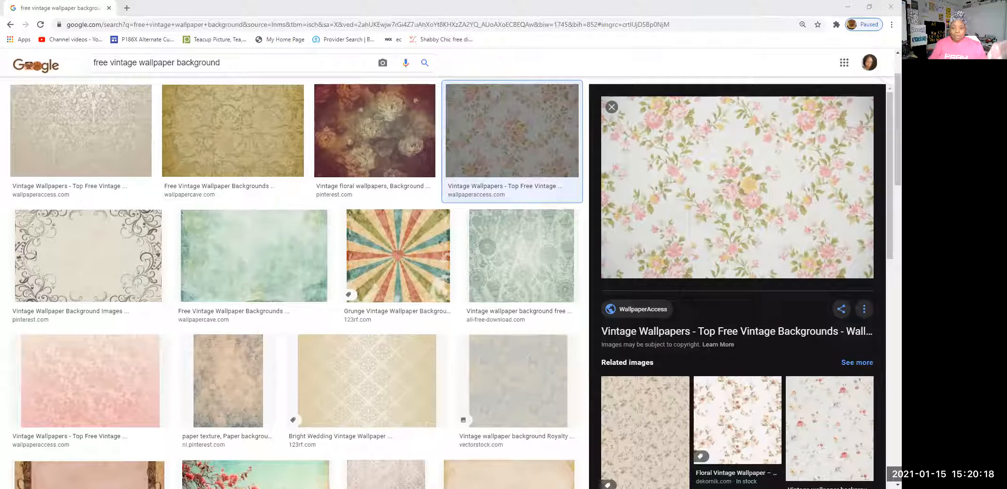
pyautogui.click(579, 39)
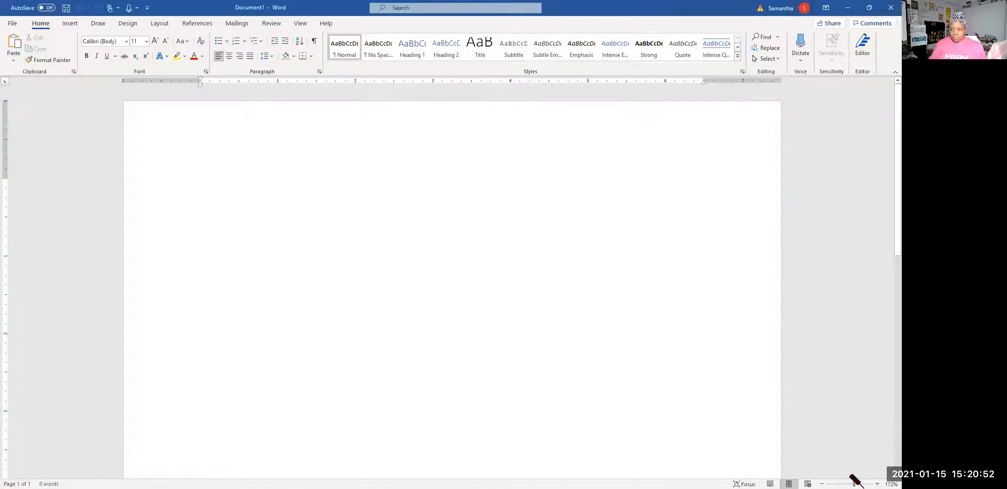
pyautogui.moveTo(854, 483); pyautogui.dragTo(850, 483)
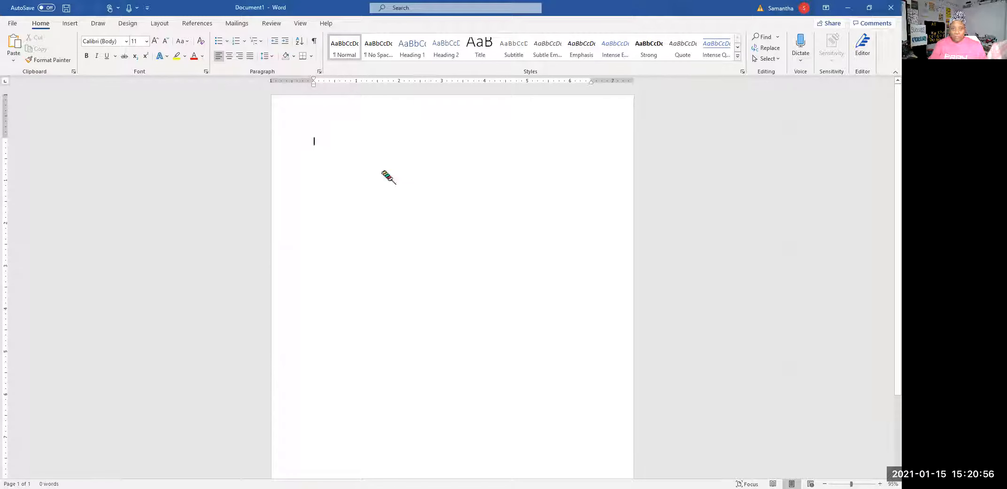
pyautogui.rightClick(386, 172)
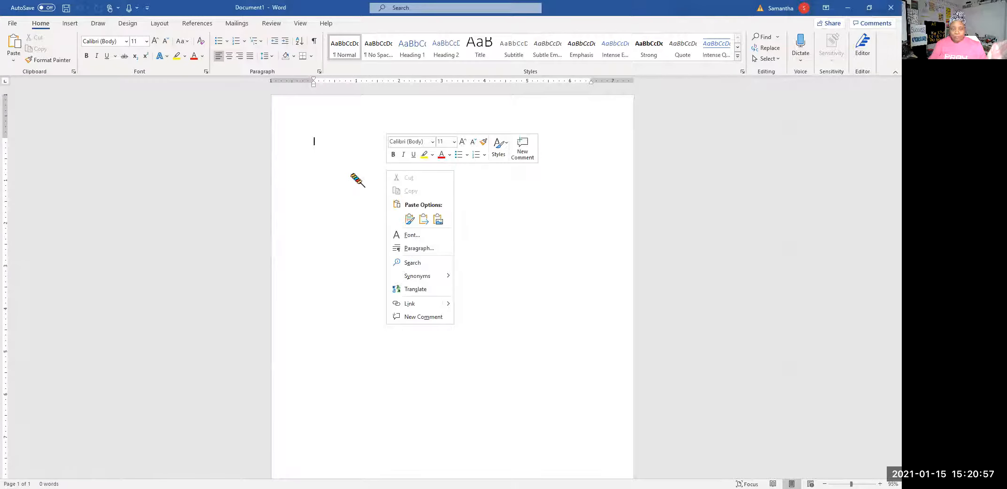
pyautogui.click(14, 45)
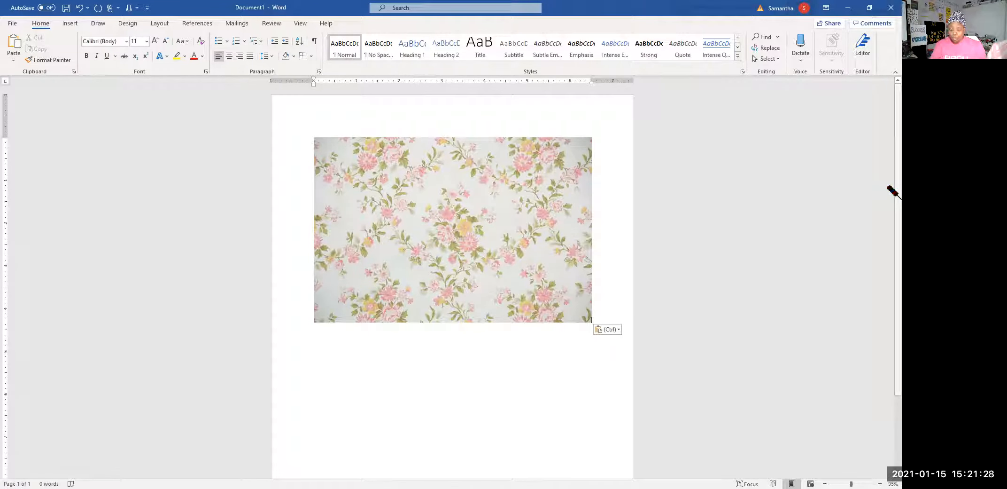
# - Add blank lines below the pasted picture until a second page begins
pyautogui.press('Return')
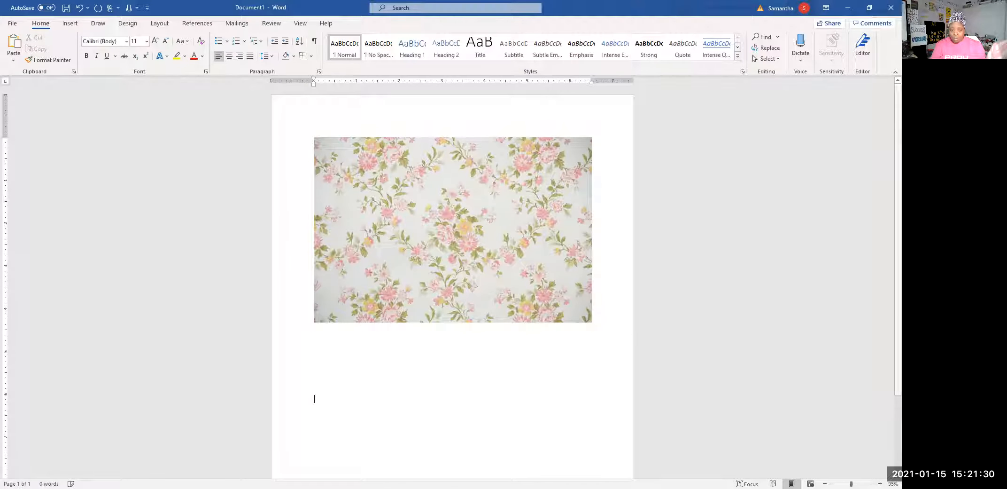
pyautogui.hotkey('ctrl', 'Return')
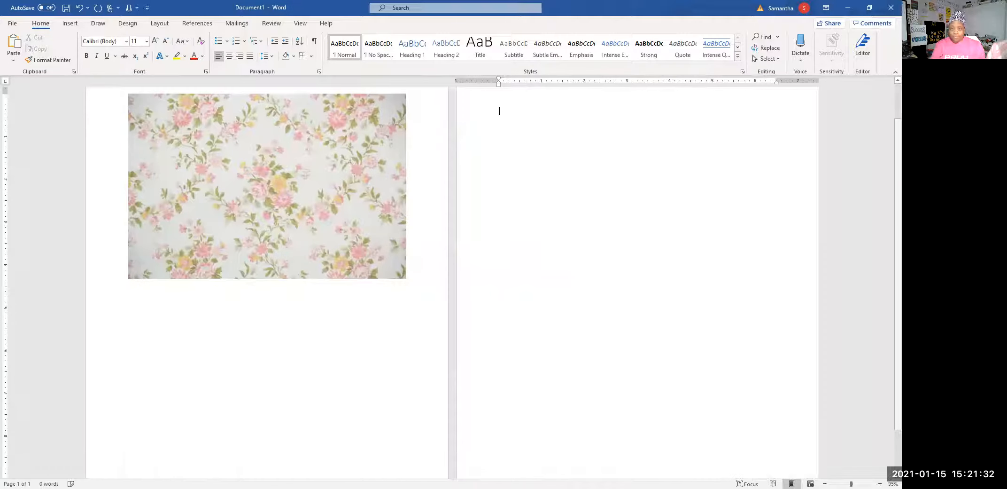
pyautogui.click(430, 167)
pyautogui.scroll(1, 424, 174)
# - Try to enlarge and reposition the inline picture to cover the first page, and undo the resizing
pyautogui.click(263, 226)
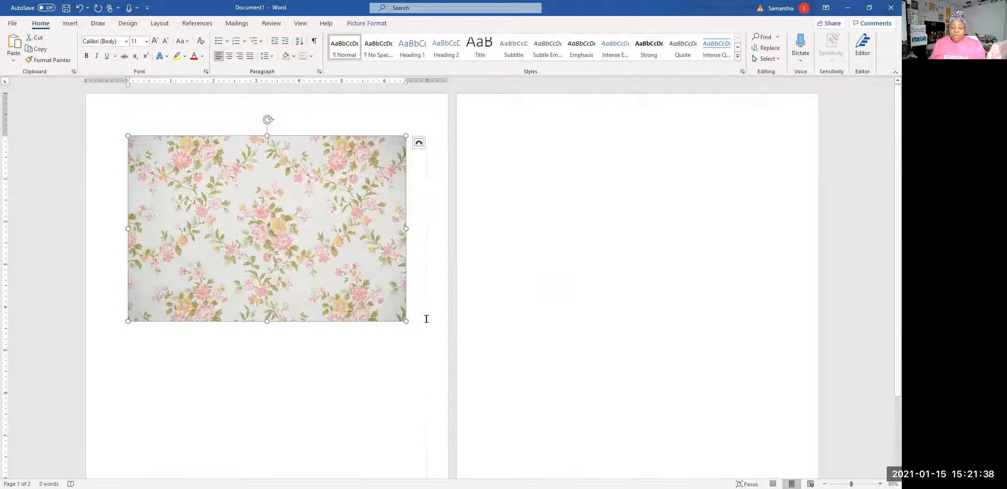
pyautogui.moveTo(406, 320); pyautogui.dragTo(505, 479)
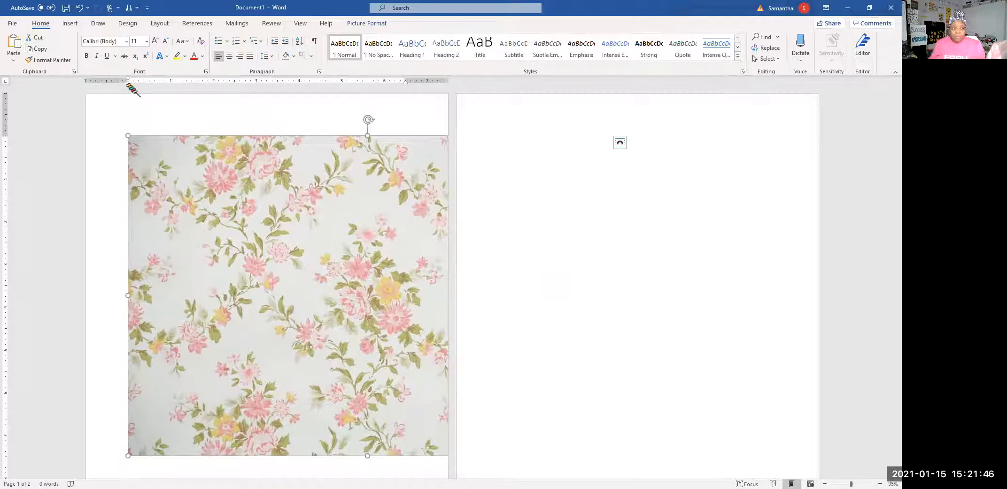
pyautogui.moveTo(195, 202); pyautogui.dragTo(102, 190)
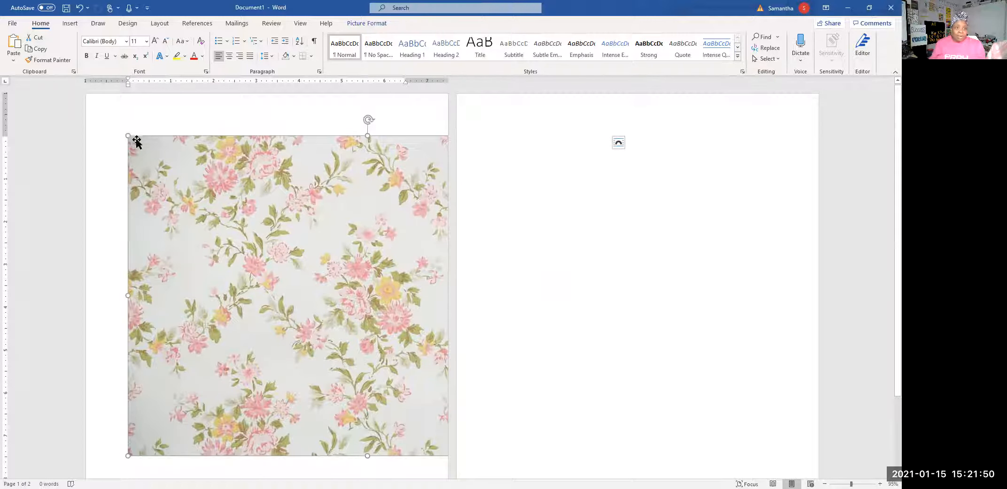
pyautogui.moveTo(128, 136); pyautogui.dragTo(97, 92)
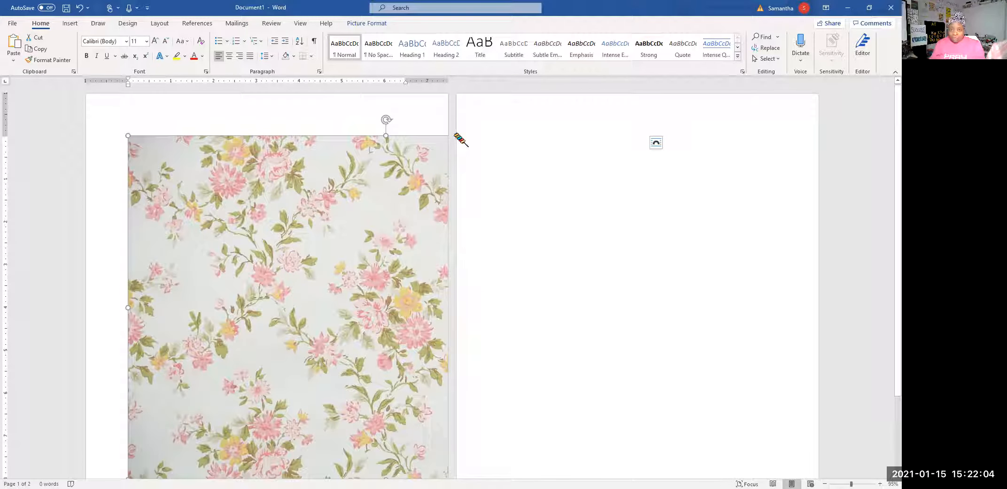
pyautogui.click(81, 8)
pyautogui.click(80, 8)
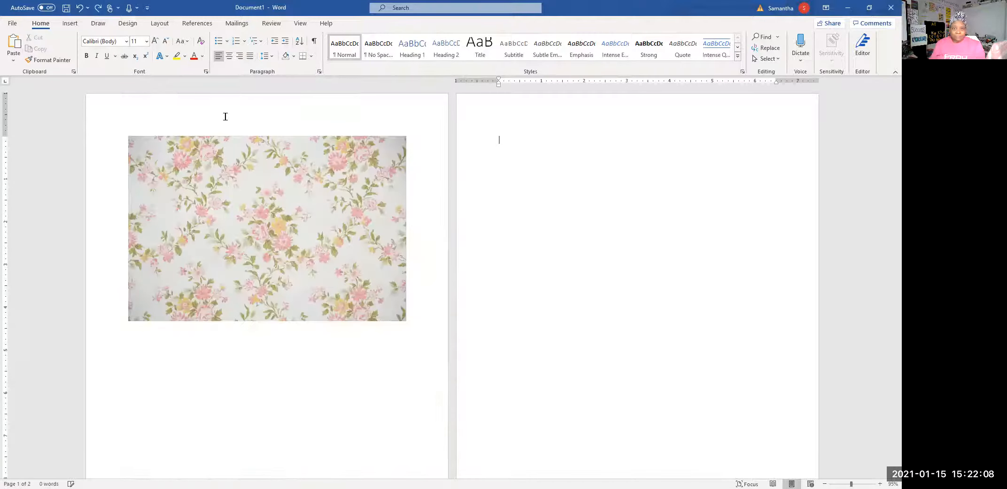
# - Set the floral picture's text wrapping to Behind Text
pyautogui.click(362, 186)
pyautogui.click(574, 194)
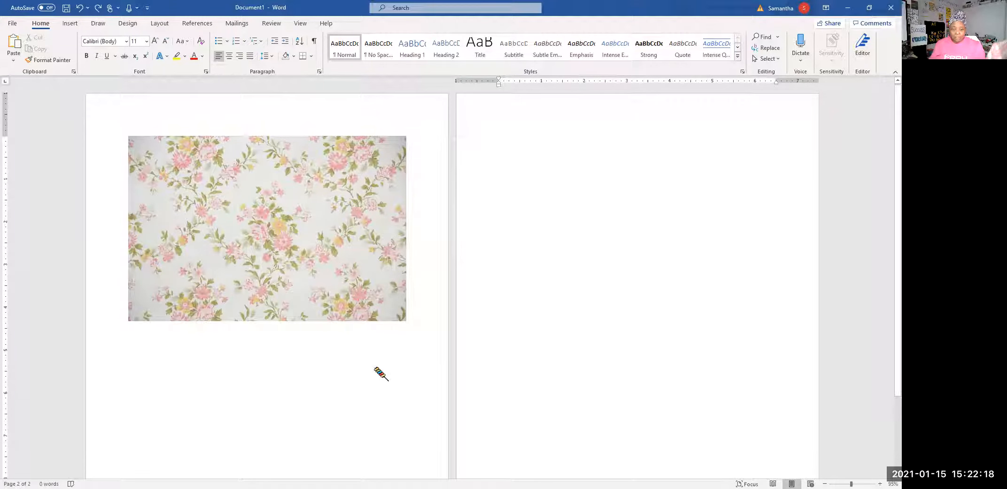
pyautogui.click(290, 248)
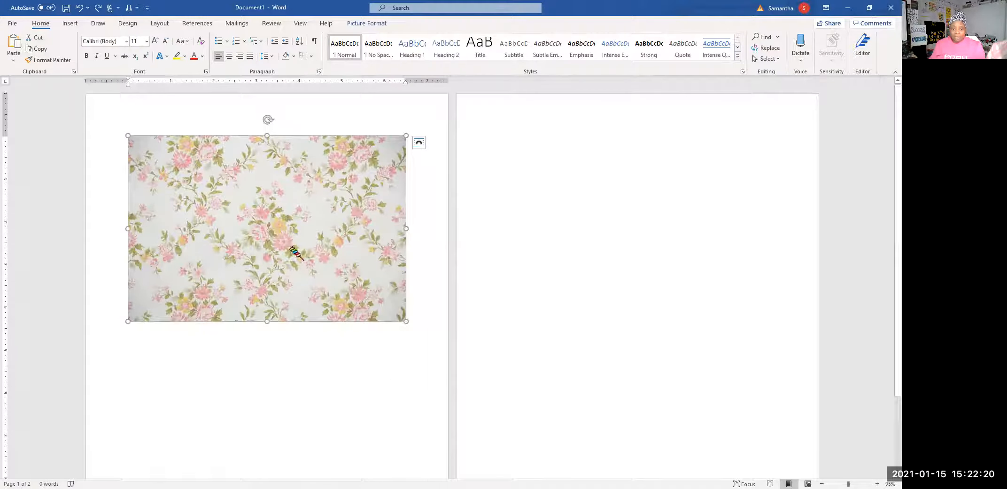
pyautogui.rightClick(289, 247)
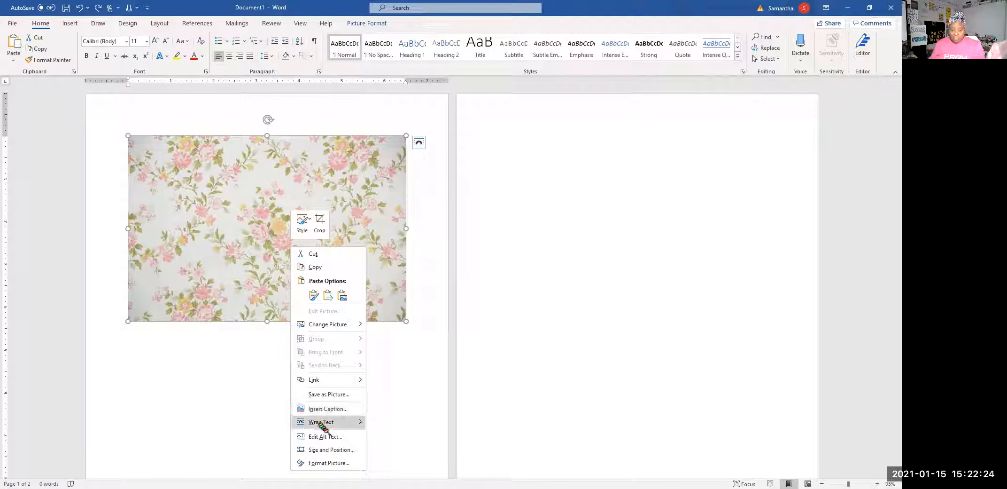
pyautogui.moveTo(319, 425)
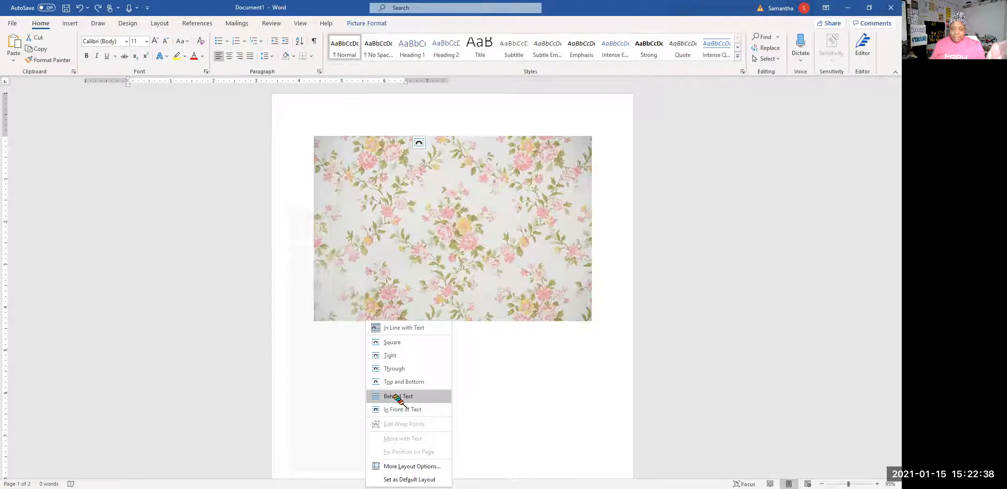
pyautogui.click(397, 396)
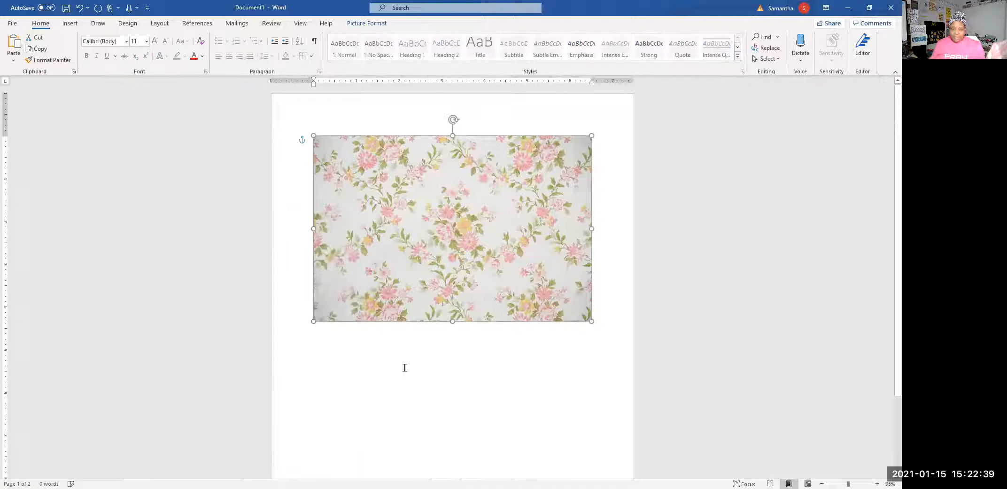
pyautogui.rightClick(406, 256)
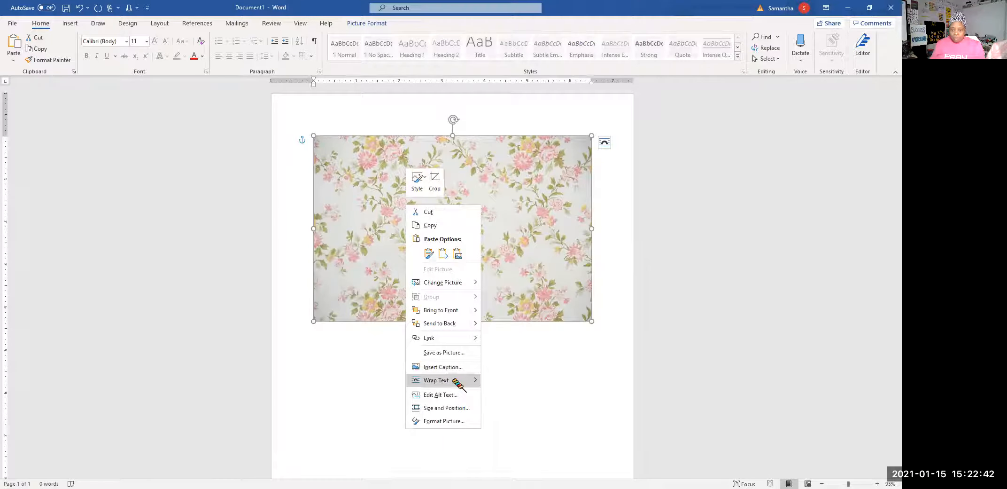
pyautogui.moveTo(444, 381)
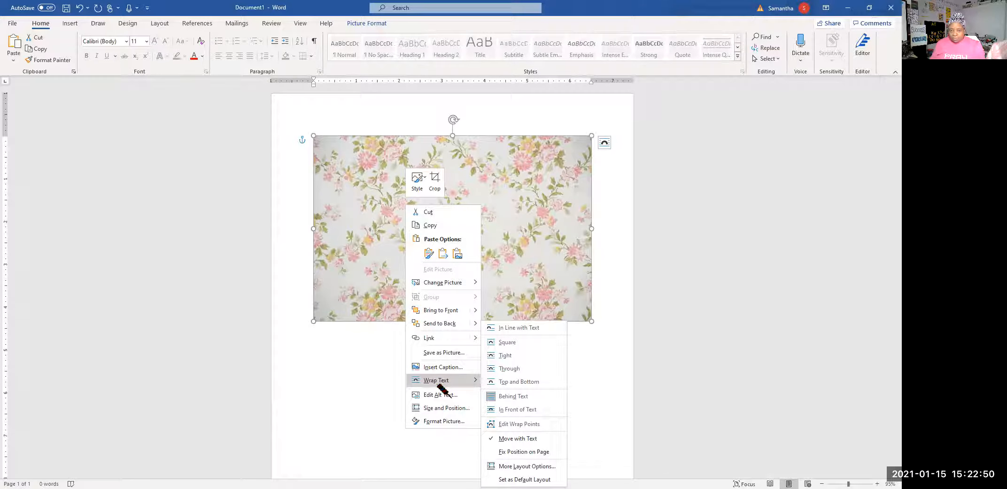
pyautogui.click(499, 397)
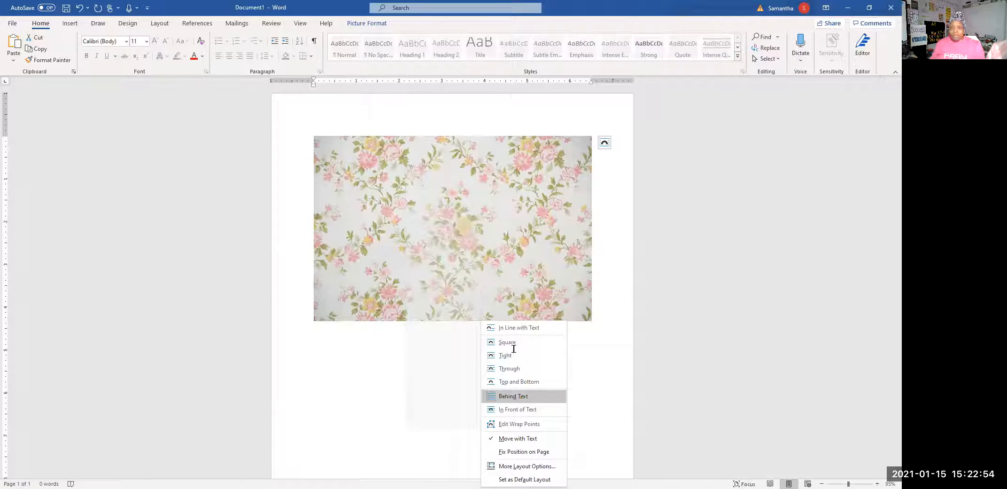
pyautogui.click(499, 169)
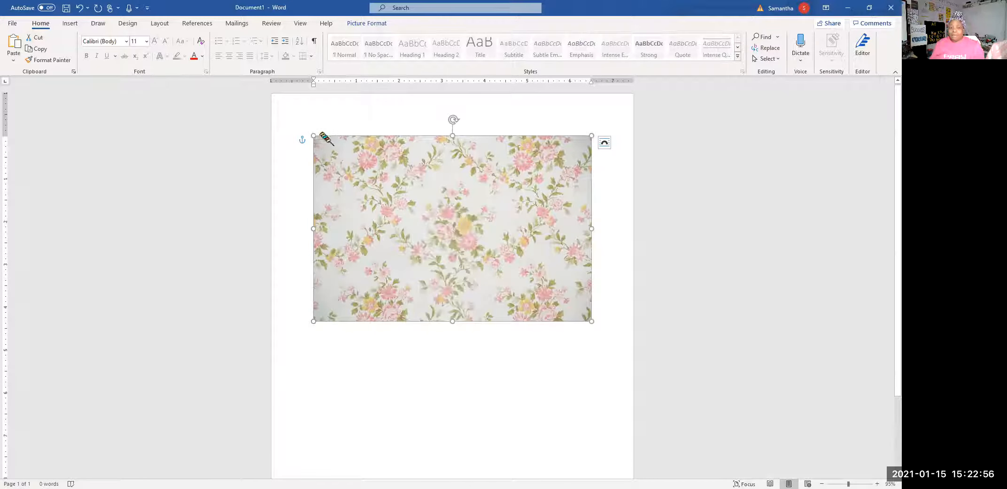
# - Move and stretch the floral picture so it reaches the left, right and top edges of the page
pyautogui.moveTo(314, 136); pyautogui.dragTo(289, 102)
pyautogui.moveTo(348, 166); pyautogui.dragTo(346, 232)
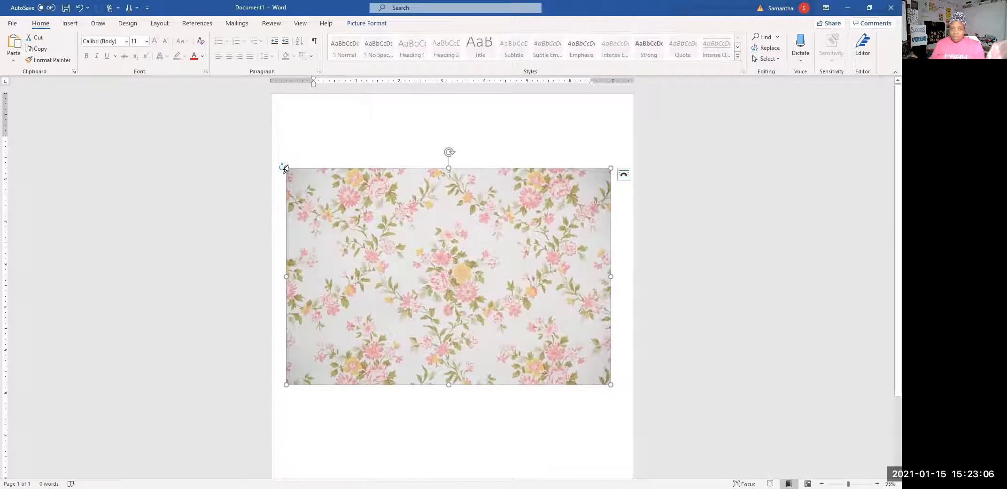
pyautogui.moveTo(285, 163); pyautogui.dragTo(272, 158)
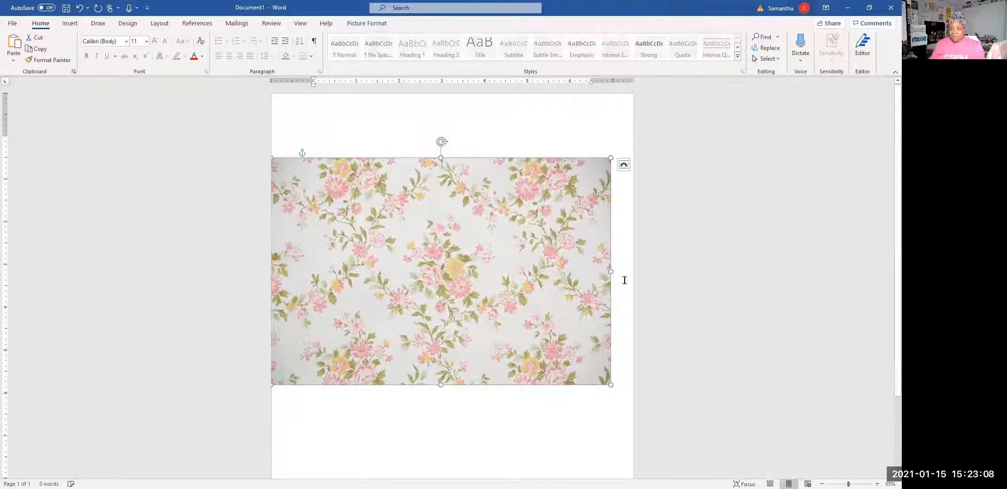
pyautogui.moveTo(612, 269); pyautogui.dragTo(633, 271)
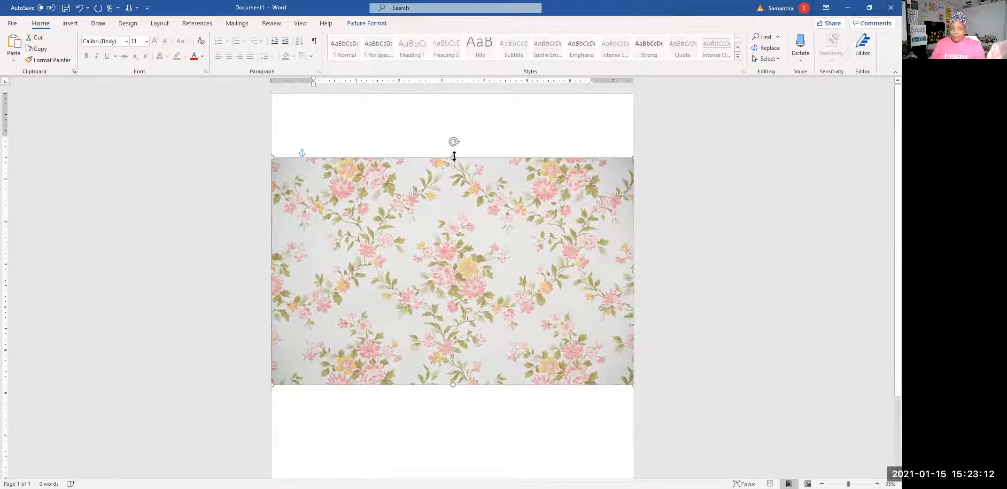
pyautogui.moveTo(453, 157); pyautogui.dragTo(450, 92)
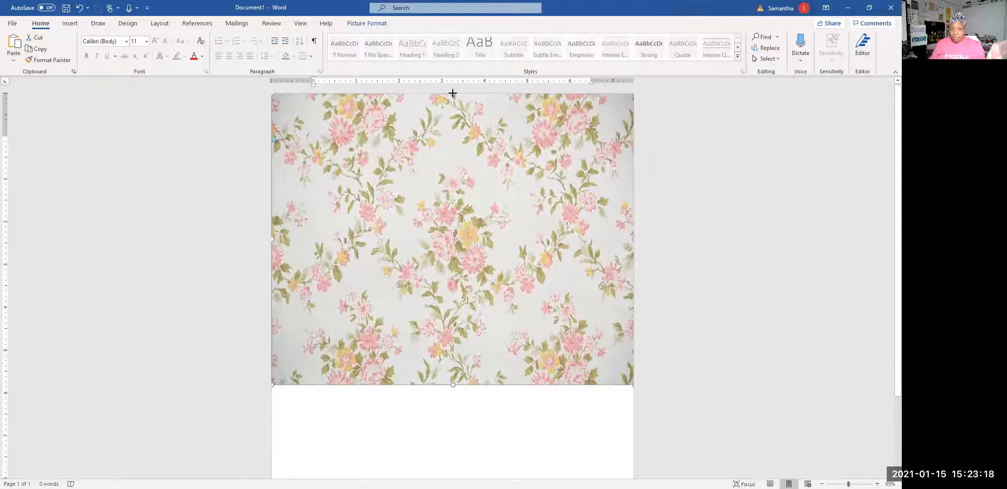
# - Stretch the floral picture down to the bottom edge of the page
pyautogui.scroll(-2, 614, 299)
pyautogui.scroll(-1, 614, 299)
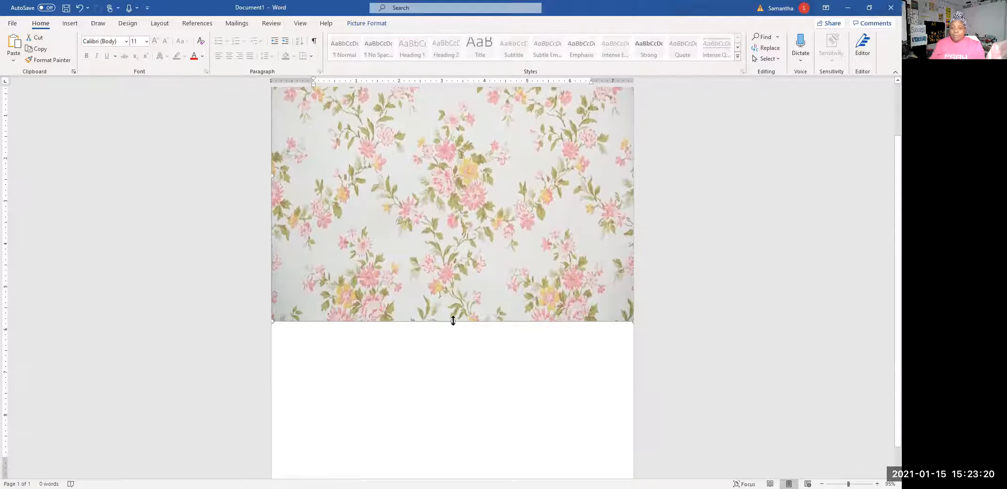
pyautogui.moveTo(452, 320); pyautogui.dragTo(453, 329)
pyautogui.moveTo(469, 437); pyautogui.dragTo(470, 438)
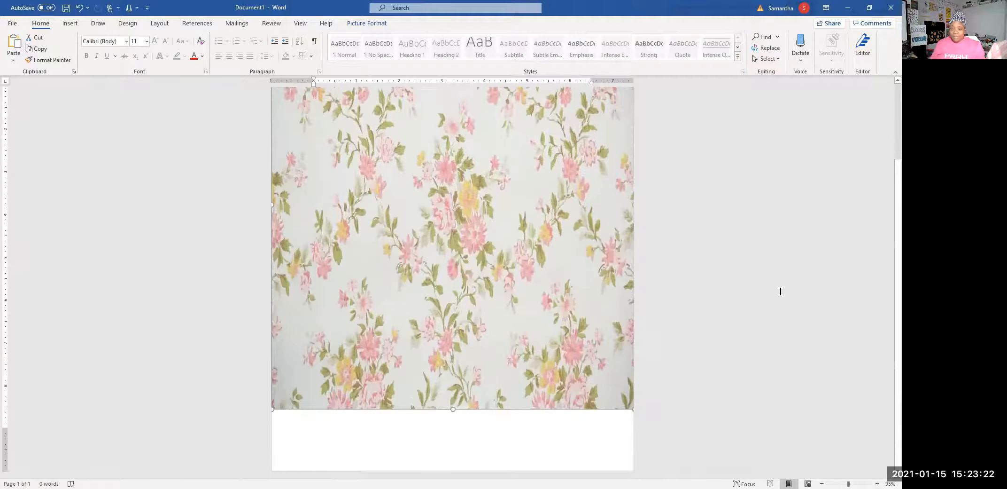
pyautogui.moveTo(452, 408); pyautogui.dragTo(482, 466)
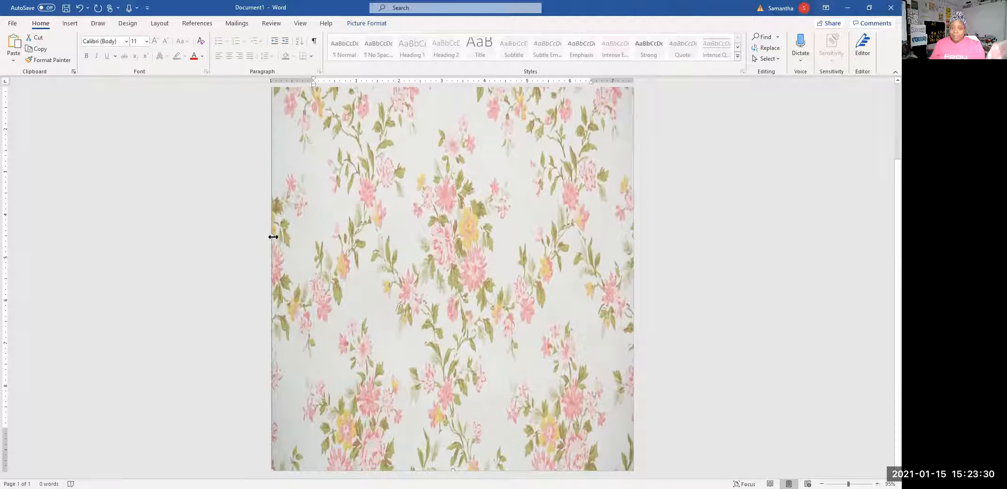
# - Shift the floral picture sideways and stretch its right and top edges so it fills the whole page
pyautogui.moveTo(270, 236); pyautogui.dragTo(189, 234)
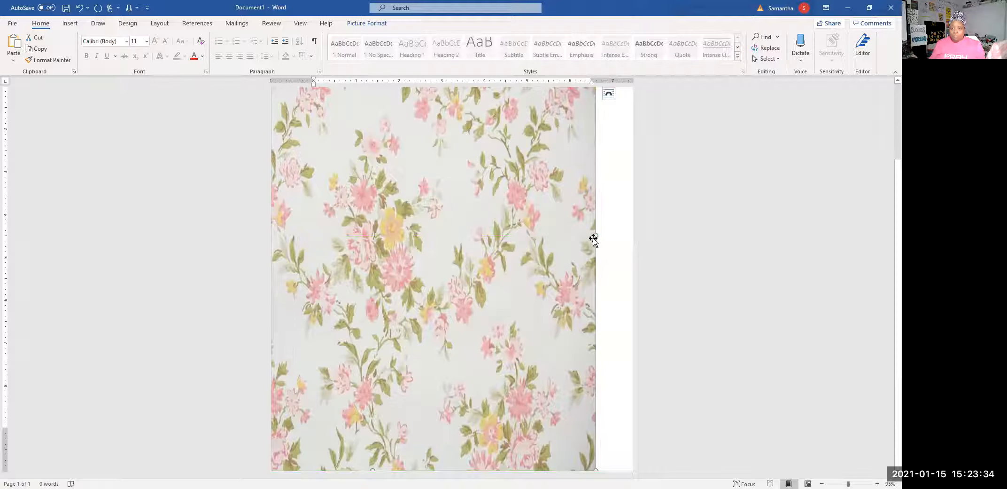
pyautogui.moveTo(599, 236); pyautogui.dragTo(644, 247)
pyautogui.moveTo(498, 263); pyautogui.dragTo(522, 266)
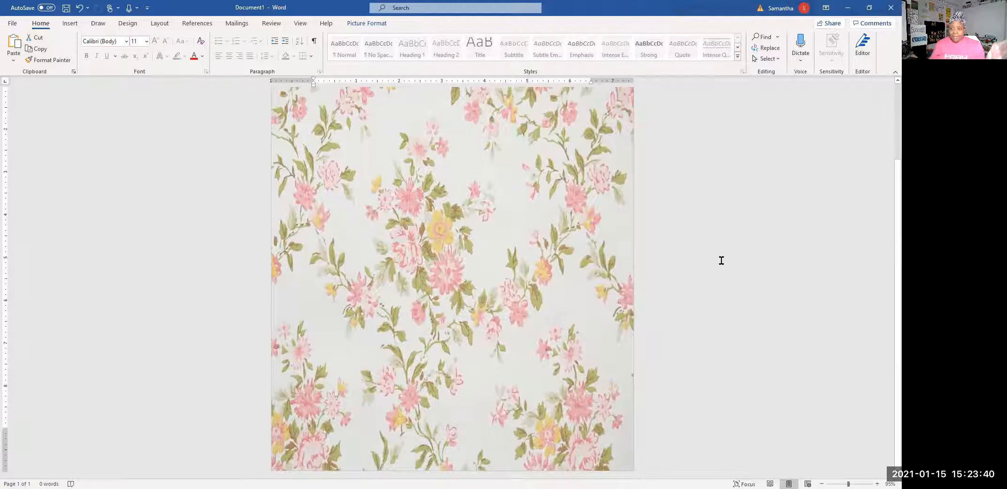
pyautogui.scroll(3, 499, 247)
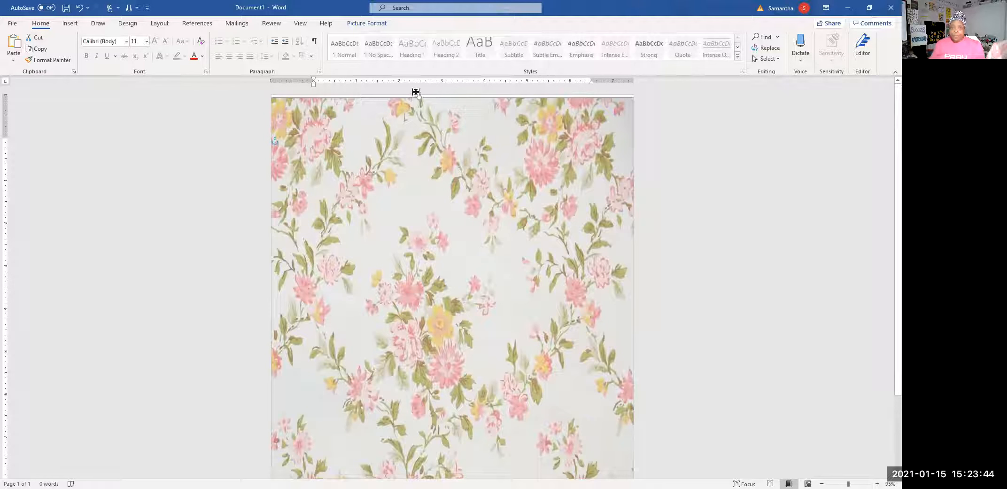
pyautogui.moveTo(416, 97); pyautogui.dragTo(416, 94)
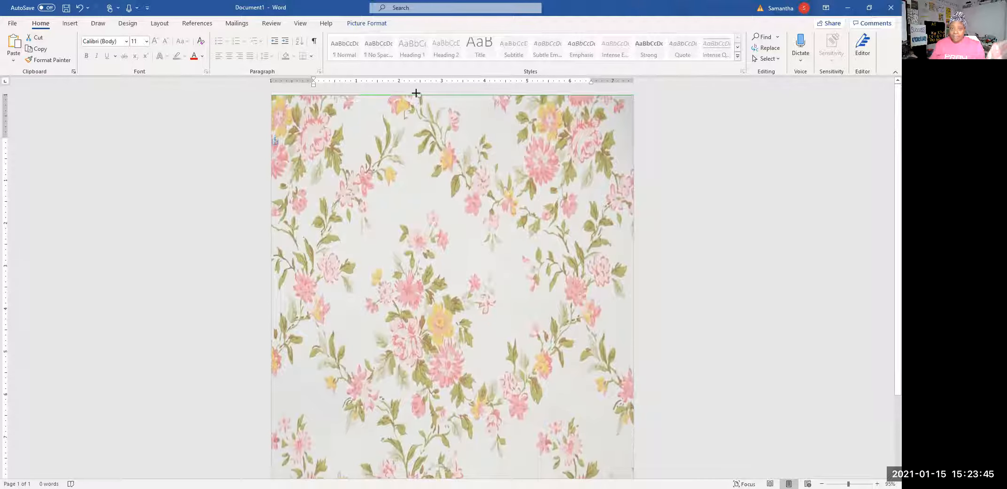
# - Add blank lines until a second page is created, and move the floral picture back over the whole first page
pyautogui.rightClick(366, 148)
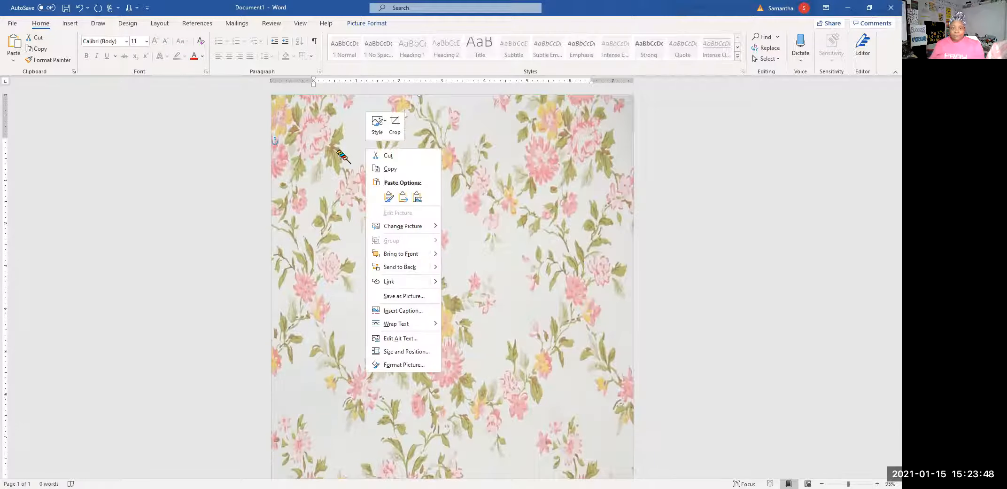
pyautogui.click(394, 145)
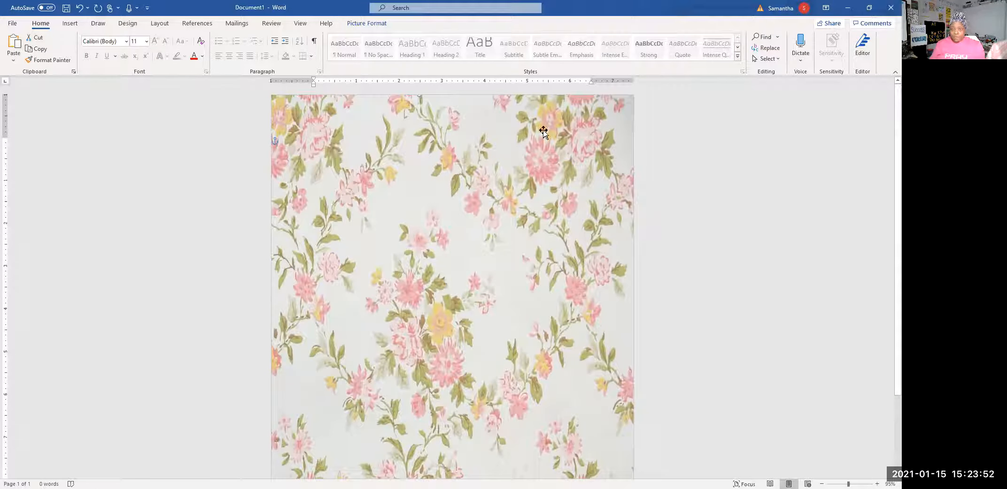
pyautogui.click(839, 160)
pyautogui.press('Return')
pyautogui.press('Return')
pyautogui.press('Return')
pyautogui.press('Return')
pyautogui.press('Return')
pyautogui.press('Return')
pyautogui.press('Return')
pyautogui.press('Return')
pyautogui.press('Return')
pyautogui.press('Return')
pyautogui.press('Return')
pyautogui.press('Return')
pyautogui.press('Return')
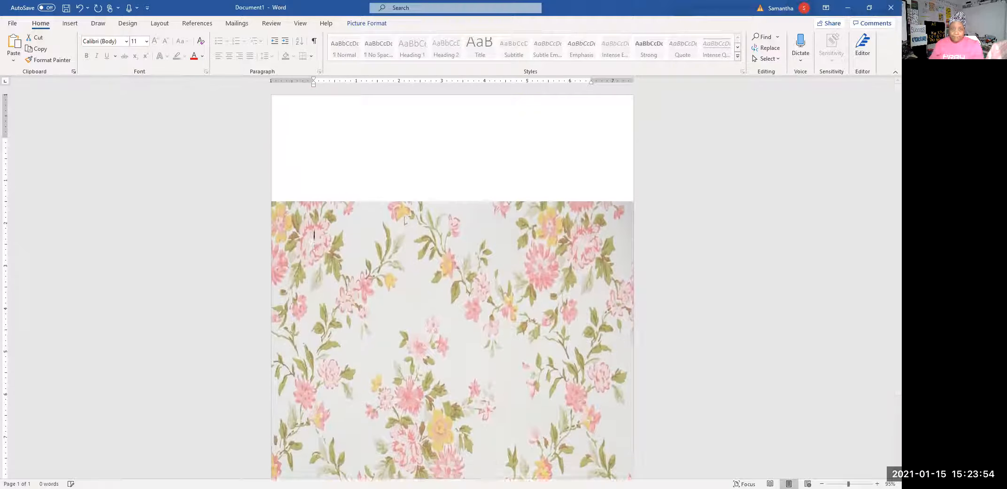
pyautogui.press('Return')
pyautogui.press('Return')
pyautogui.press('Return')
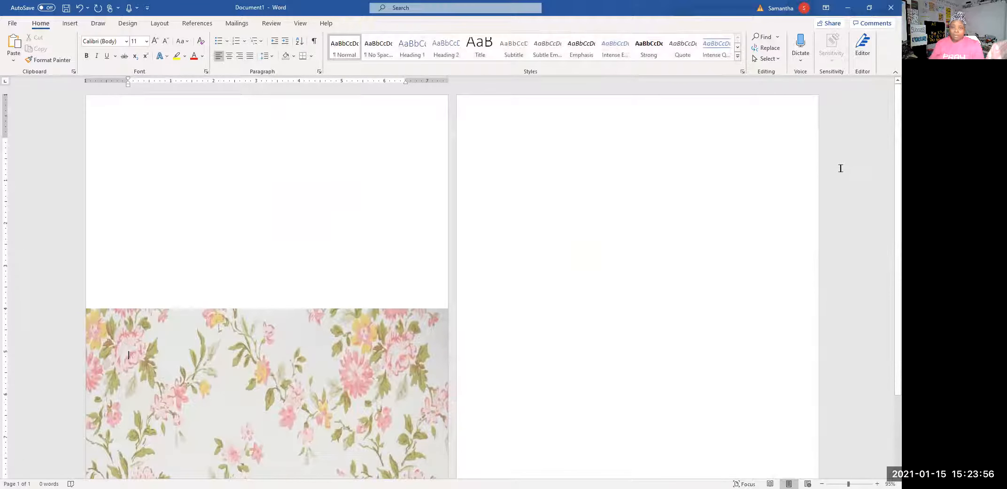
pyautogui.moveTo(335, 423); pyautogui.dragTo(419, 205)
pyautogui.click(353, 193)
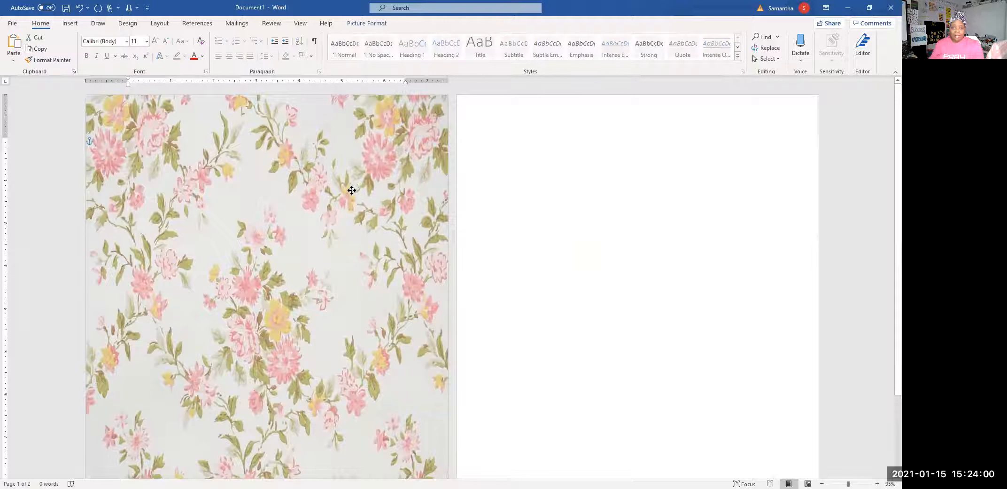
# - Copy the floral picture, paste it on the second page and position it to cover that page completely
pyautogui.rightClick(353, 188)
pyautogui.click(342, 223)
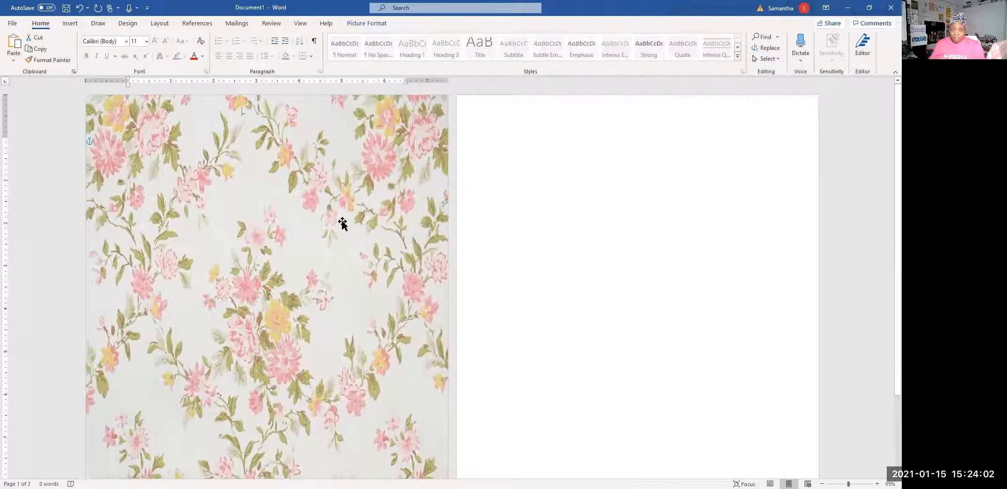
pyautogui.rightClick(307, 157)
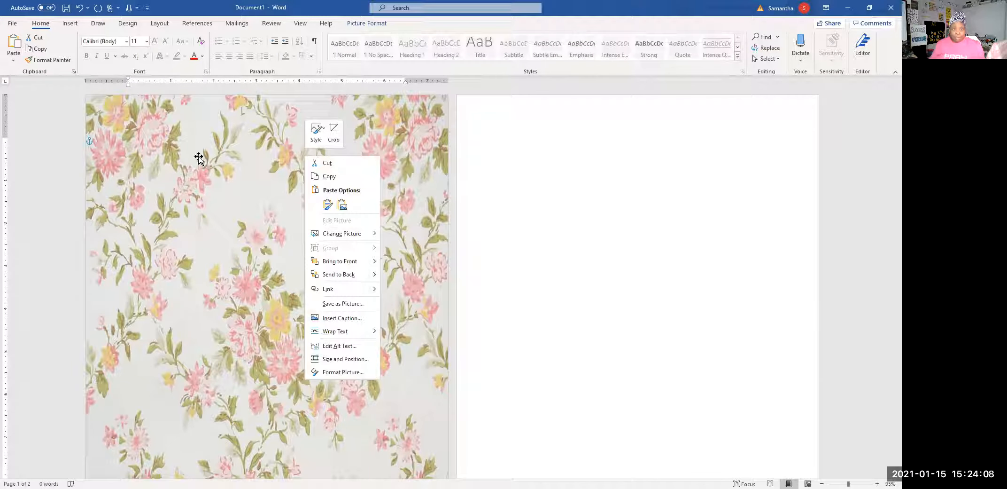
pyautogui.click(208, 169)
pyautogui.click(40, 48)
pyautogui.click(601, 186)
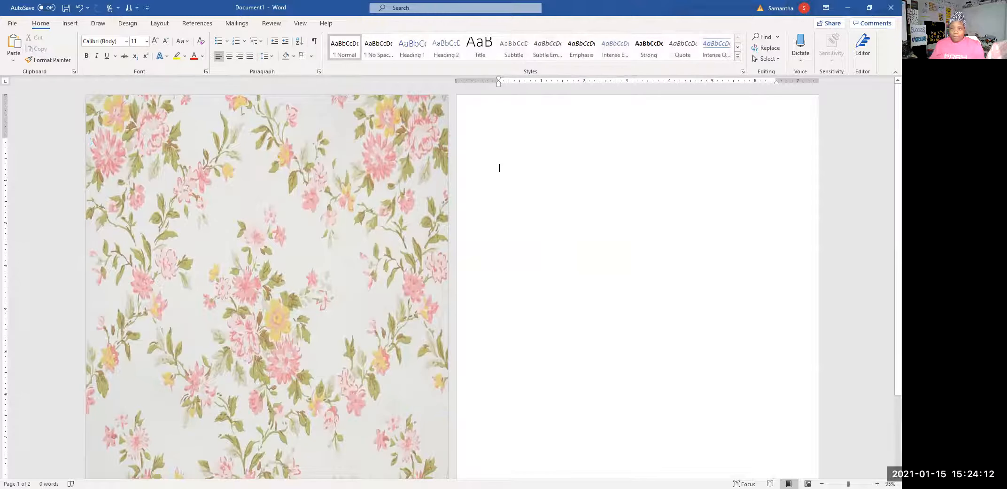
pyautogui.click(19, 47)
pyautogui.moveTo(579, 278); pyautogui.dragTo(547, 220)
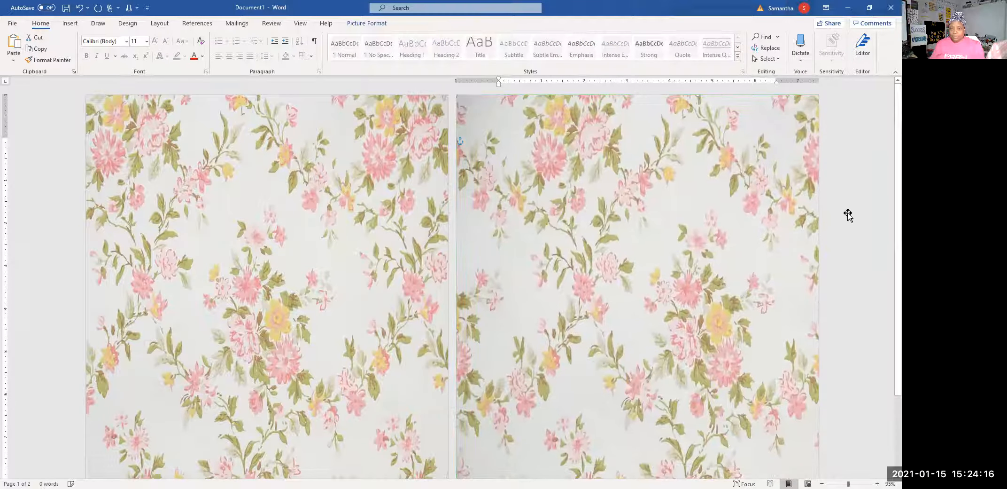
# - Examine both full pages side by side at 63% zoom to check how the floral pictures cover them
pyautogui.scroll(-3, 582, 312)
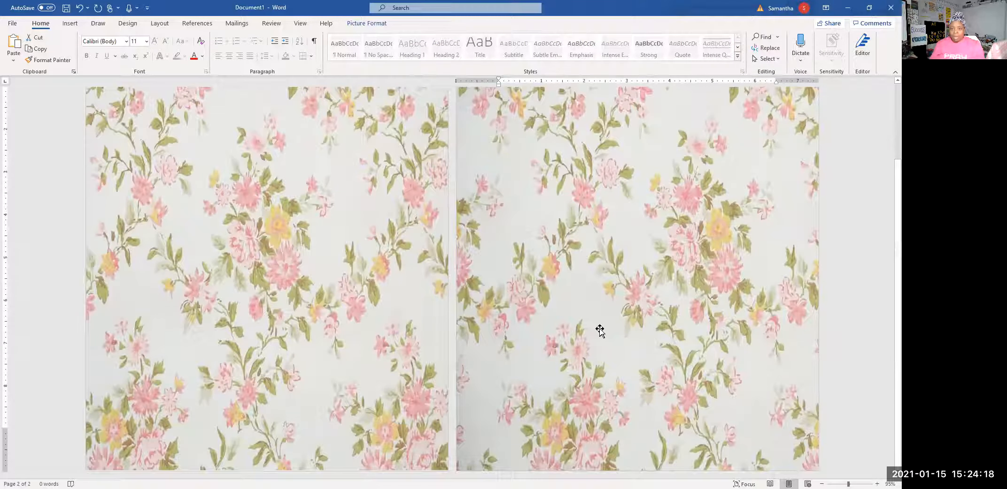
pyautogui.scroll(3, 601, 332)
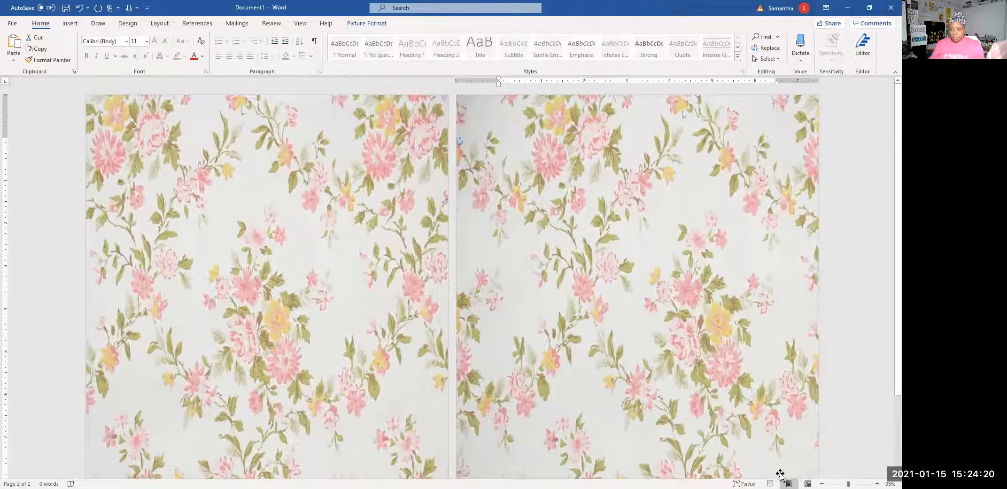
pyautogui.moveTo(850, 482); pyautogui.dragTo(841, 481)
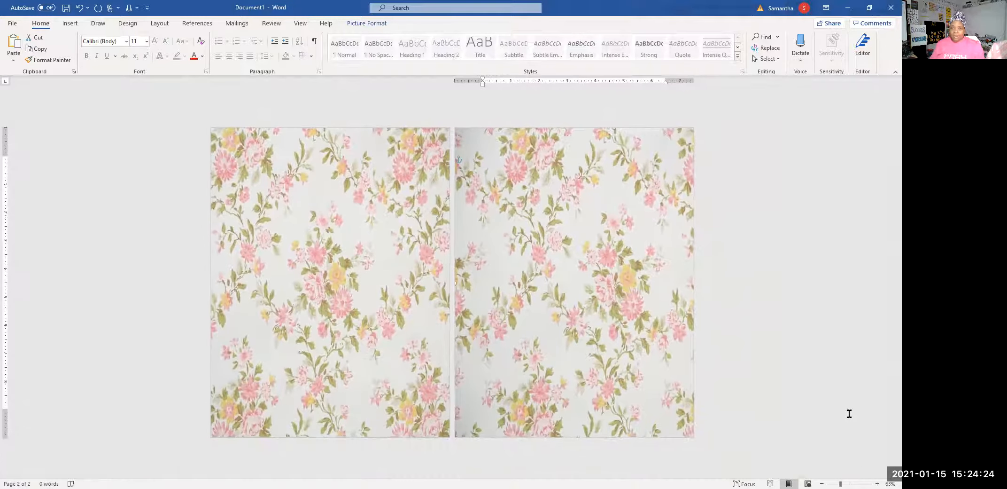
pyautogui.rightClick(617, 308)
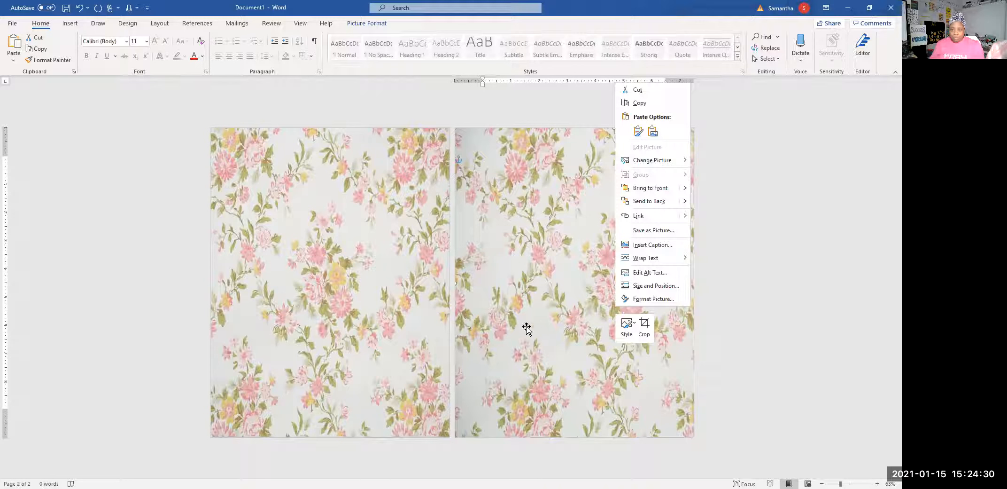
pyautogui.press('Escape')
pyautogui.moveTo(559, 315)
pyautogui.mouseDown()
pyautogui.moveTo(562, 294)
pyautogui.moveTo(553, 313)
pyautogui.moveTo(569, 313)
pyautogui.mouseUp()
pyautogui.click(788, 295)
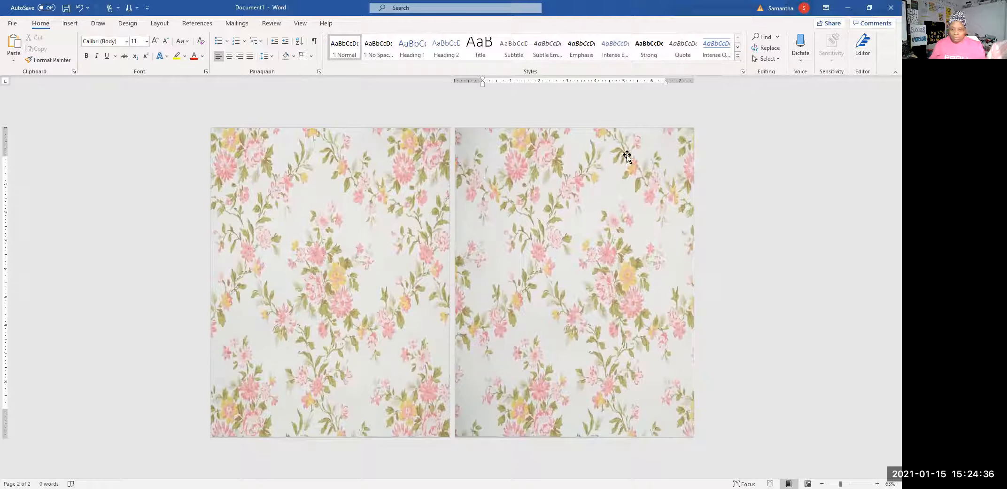
pyautogui.click(378, 196)
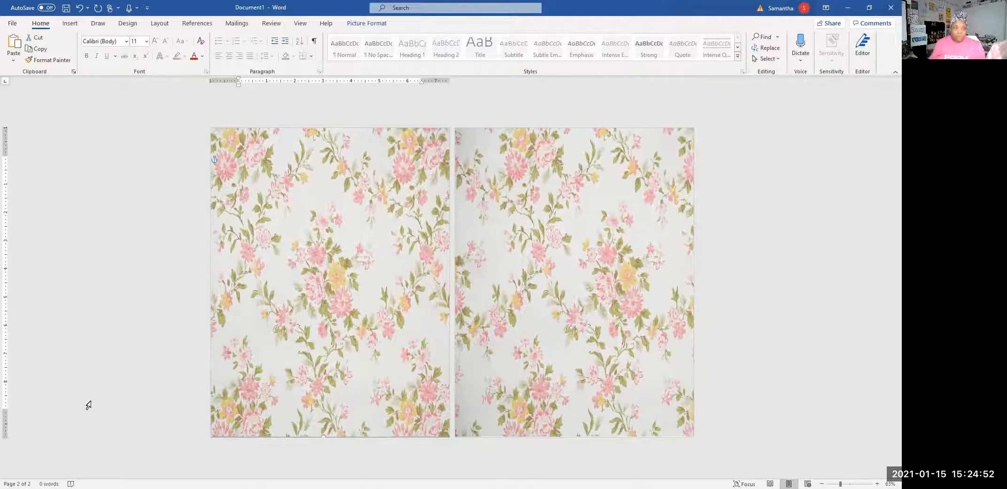
pyautogui.click(365, 155)
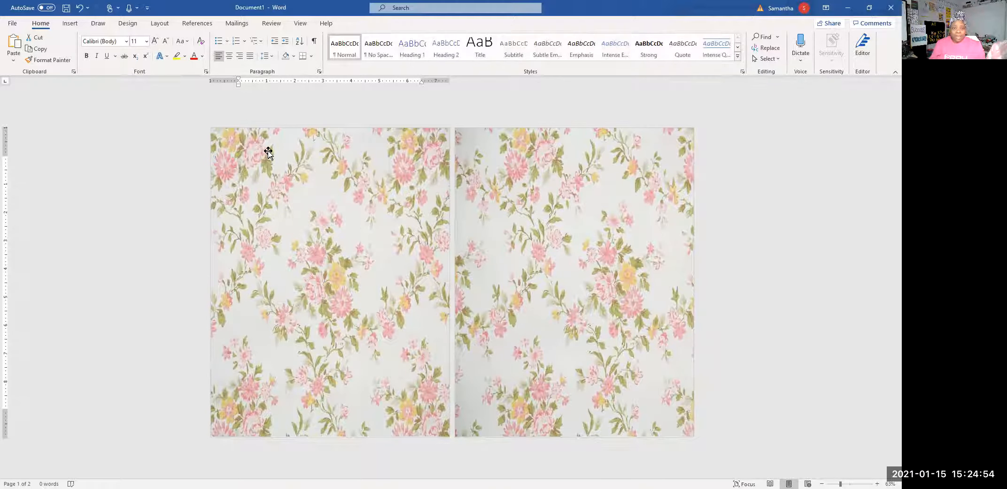
# - Check the print preview of both floral pages and return to the document
pyautogui.click(13, 23)
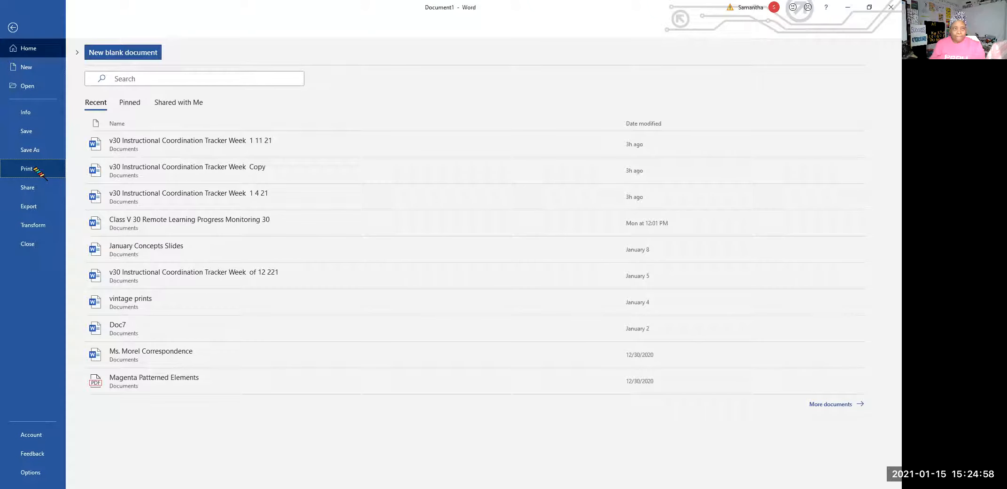
pyautogui.click(37, 170)
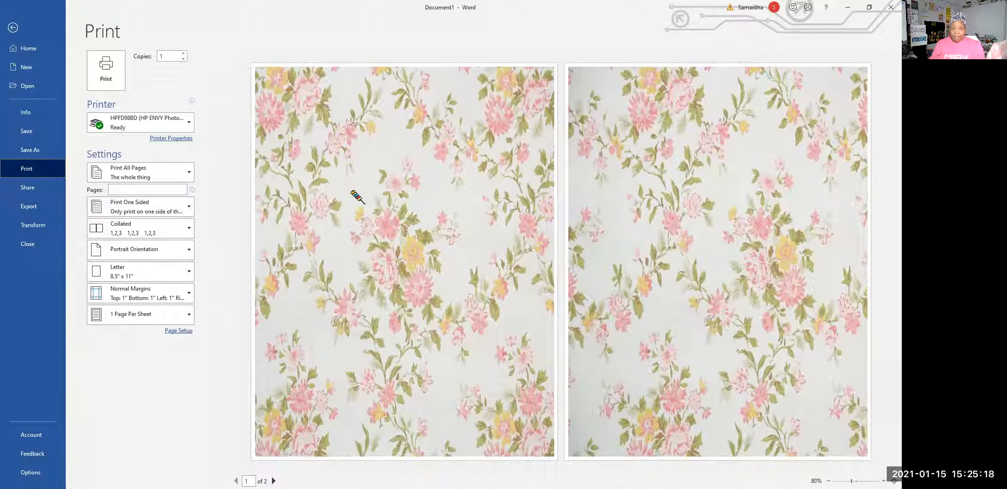
pyautogui.click(12, 27)
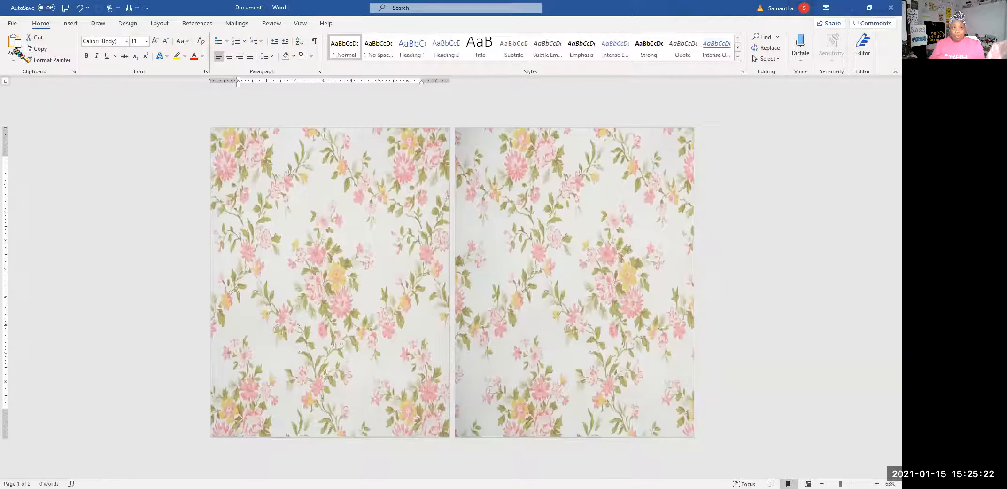
# - Open the printer properties for this print job and set Borderless to On
pyautogui.click(12, 23)
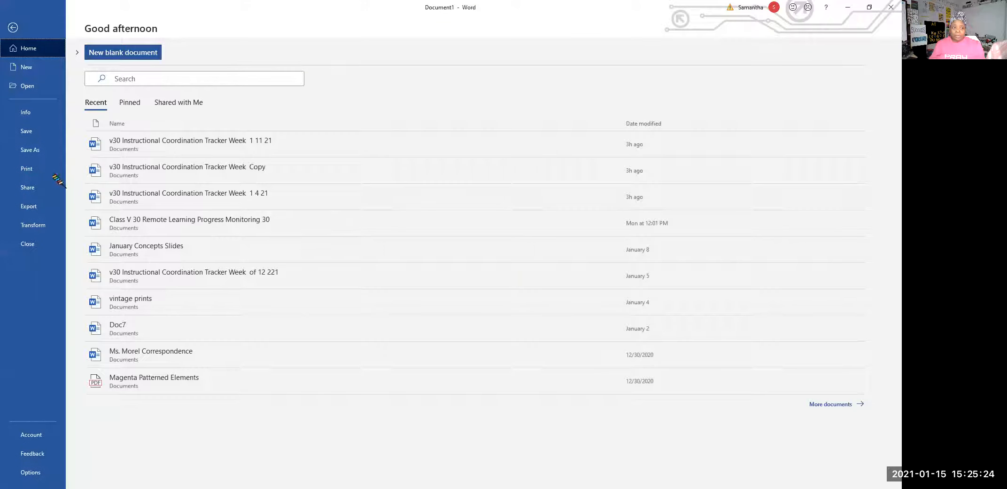
pyautogui.click(51, 169)
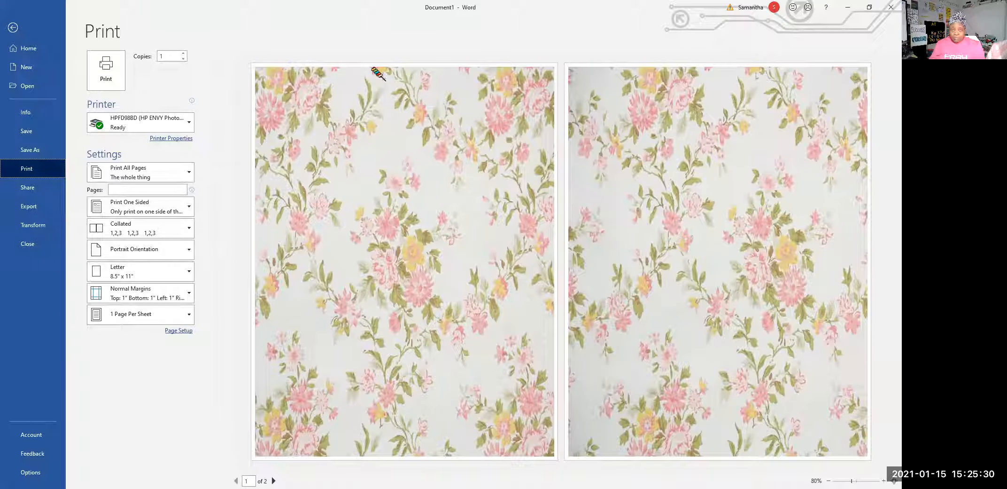
pyautogui.click(176, 138)
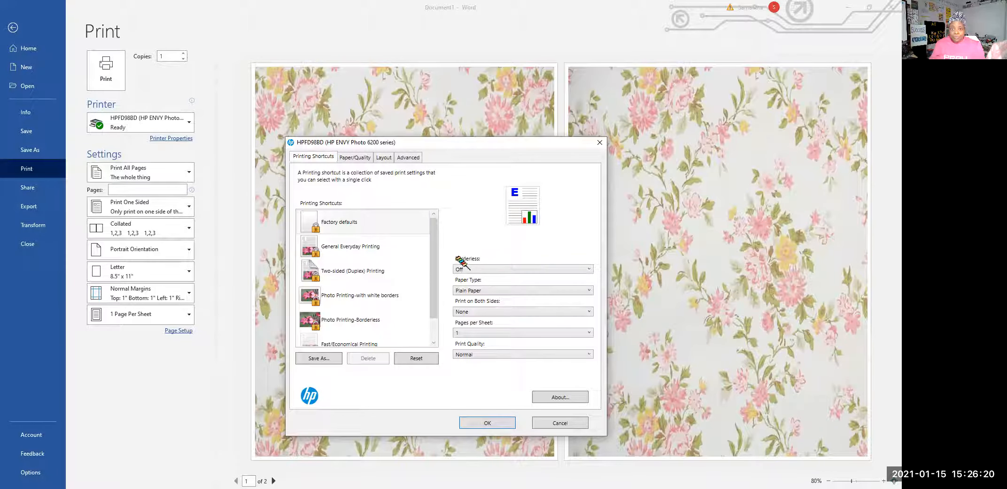
pyautogui.click(487, 271)
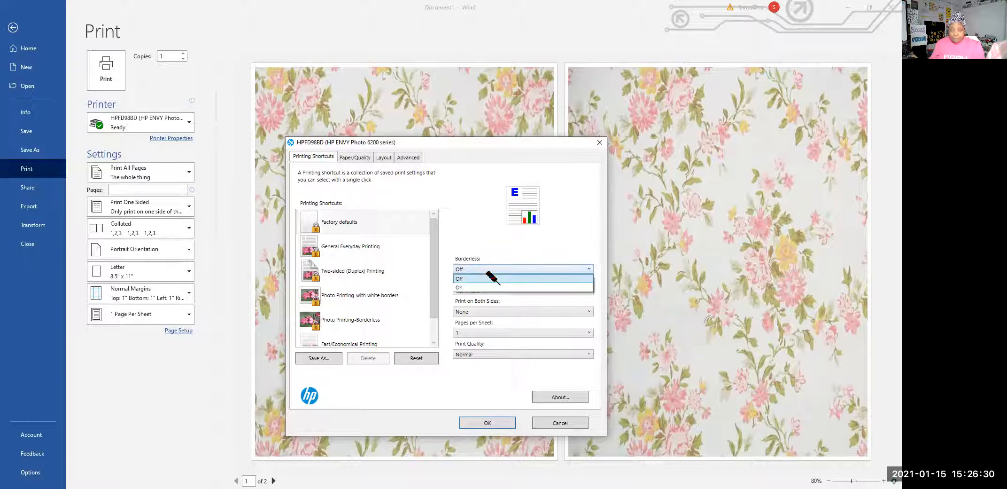
pyautogui.click(485, 284)
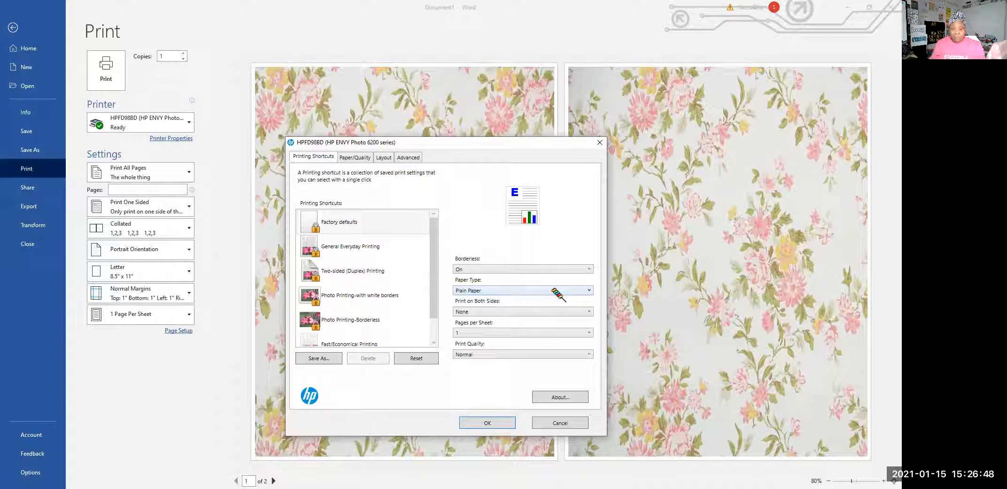
# - Set the paper type to Other Matte Inkjet Papers and printing on both sides to Flip on Long Edge
pyautogui.click(566, 300)
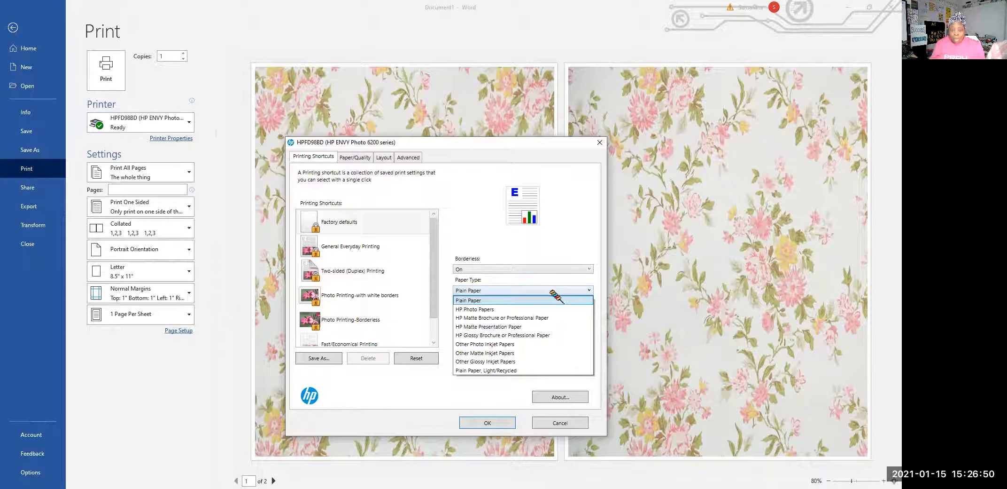
pyautogui.click(508, 353)
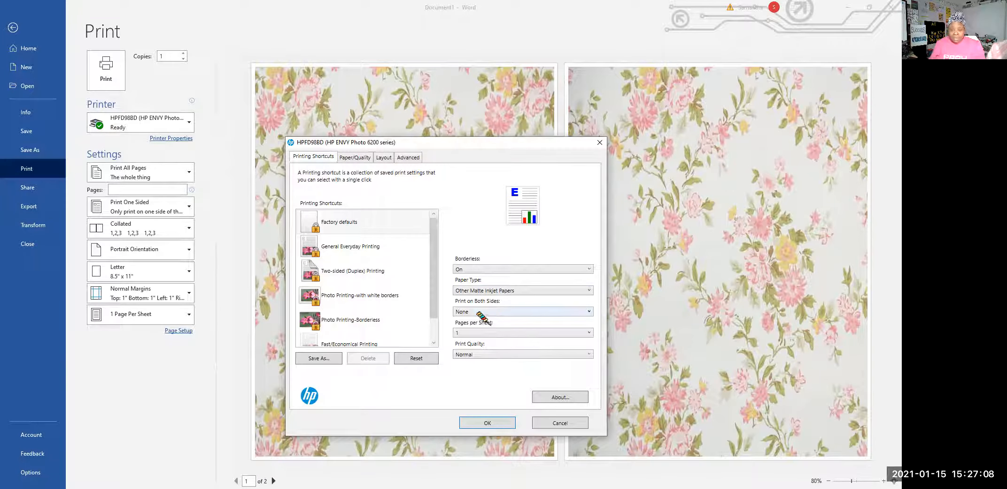
pyautogui.click(522, 312)
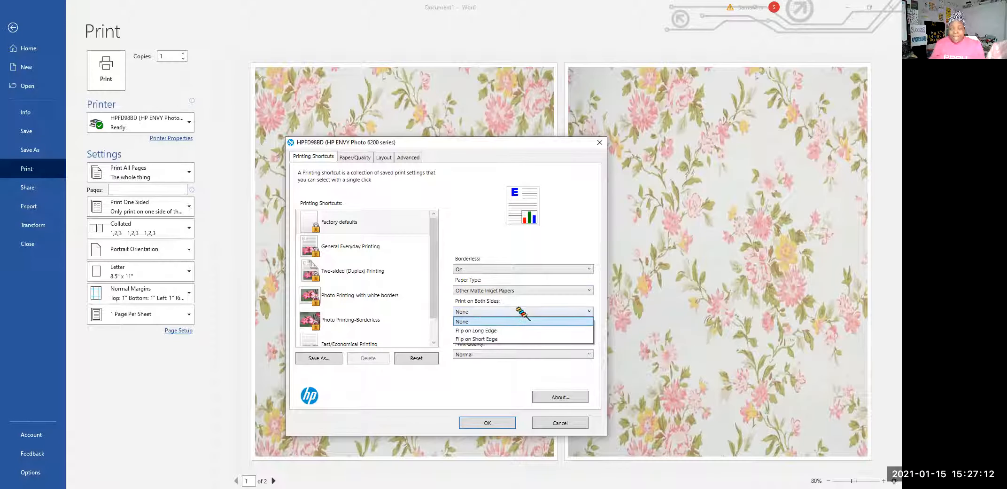
pyautogui.click(522, 330)
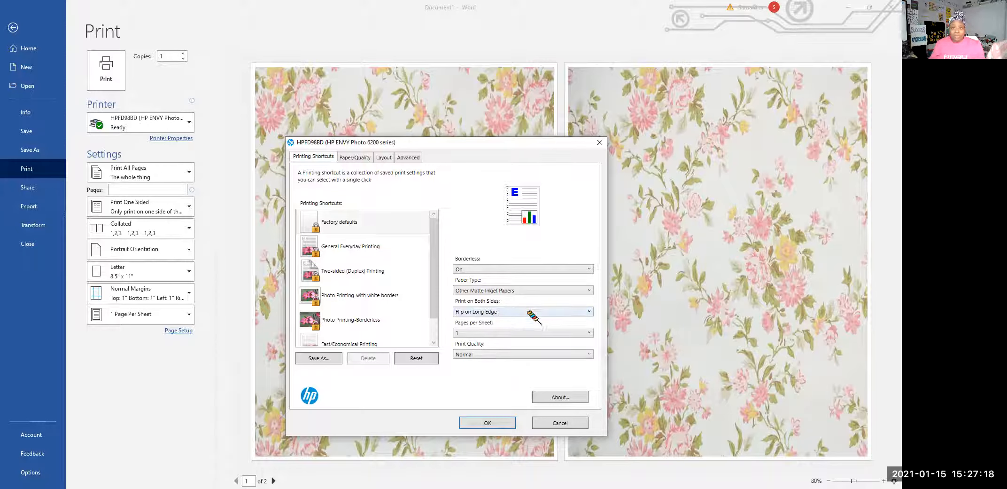
# - Set the print quality to Best, accept the printer properties and print the two-page document
pyautogui.click(525, 355)
pyautogui.click(513, 386)
pyautogui.click(517, 354)
pyautogui.click(522, 384)
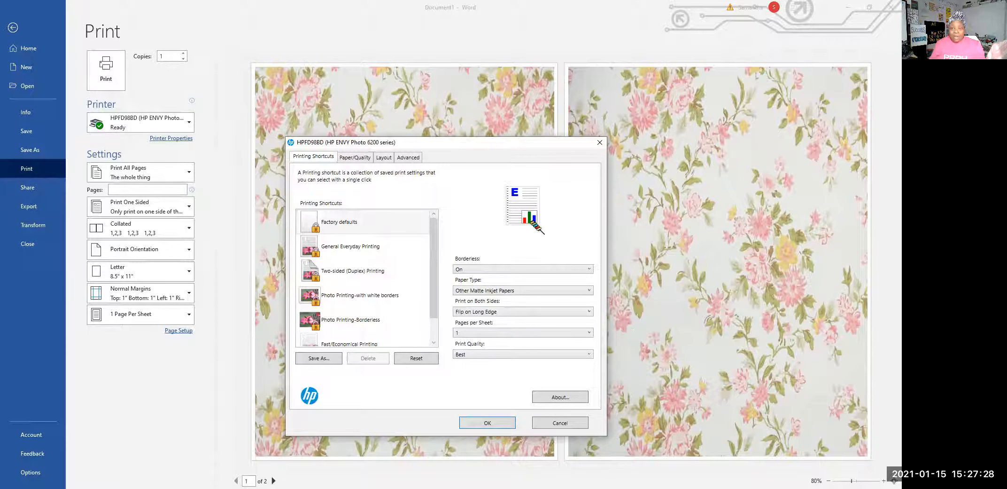
pyautogui.click(496, 426)
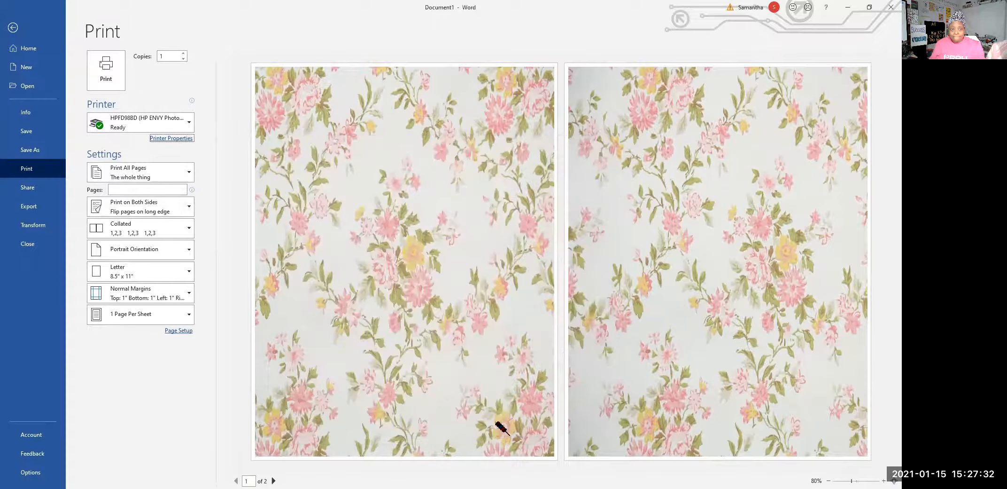
pyautogui.click(120, 88)
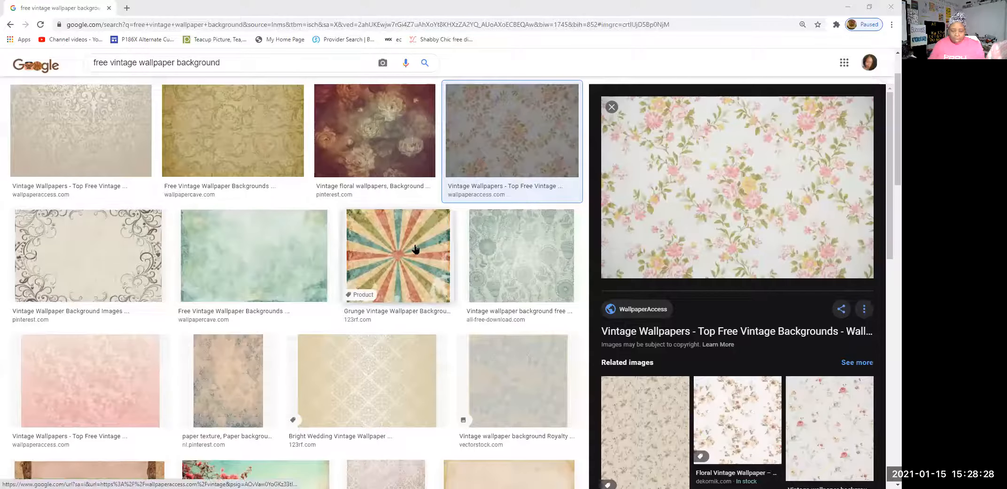
# - Browse the image results for free vintage wallpaper backgrounds to examine other available designs
pyautogui.scroll(-10, 418, 264)
pyautogui.scroll(-6, 425, 265)
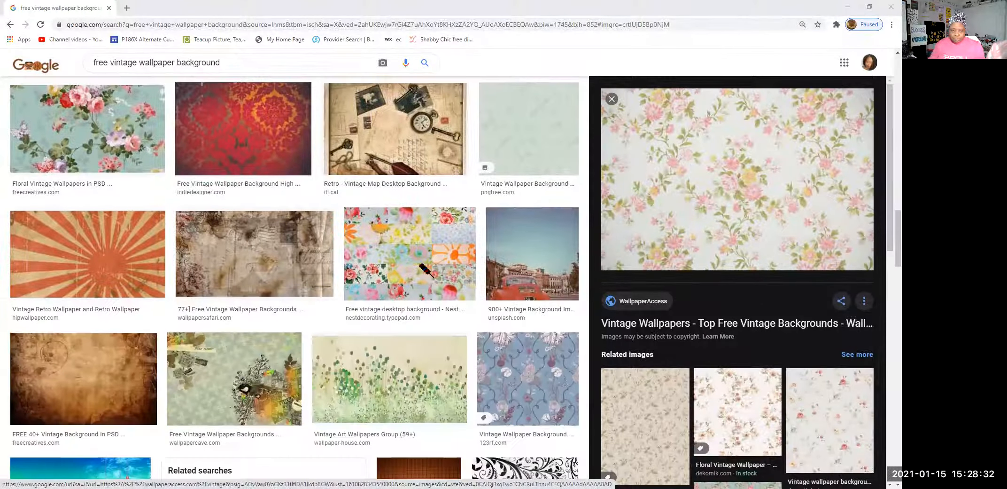
pyautogui.scroll(-10, 422, 268)
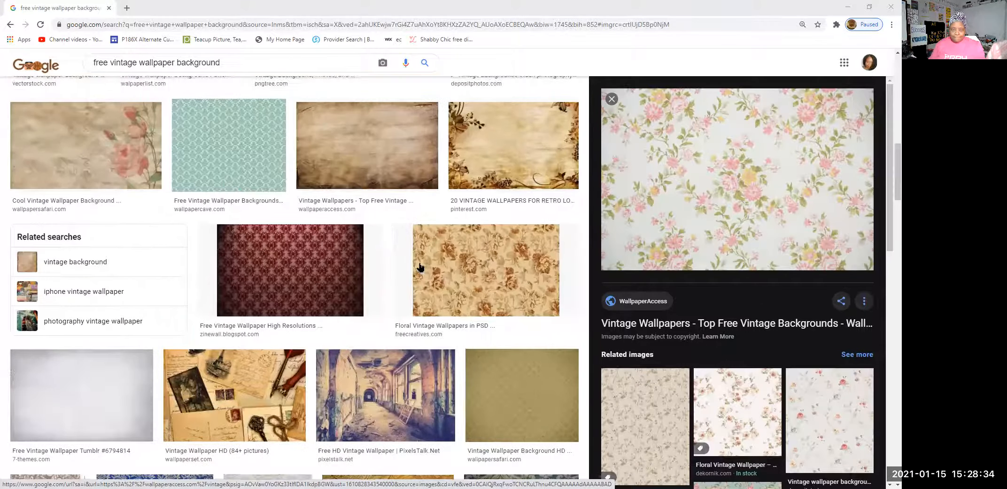
pyautogui.scroll(15, 421, 265)
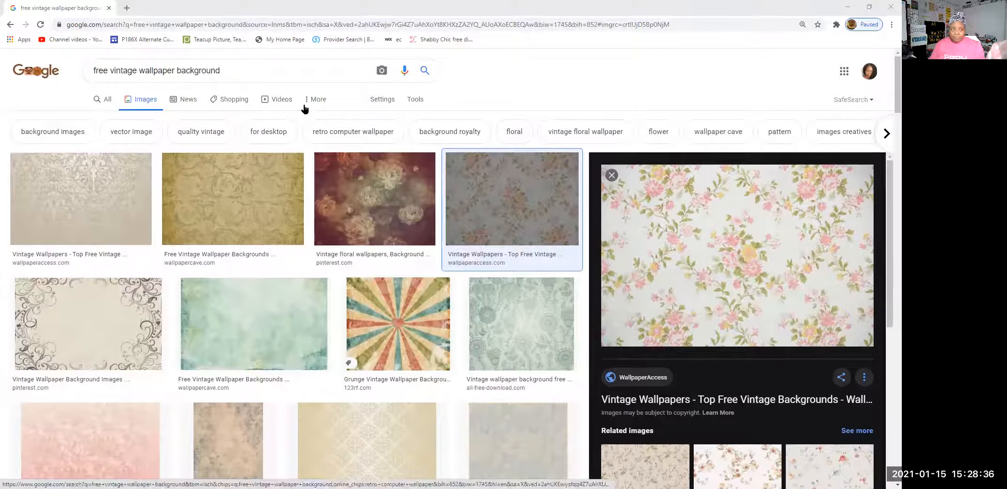
# - Search Google for "pixabay free images" and switch from image results to all web results
pyautogui.tripleClick(241, 72)
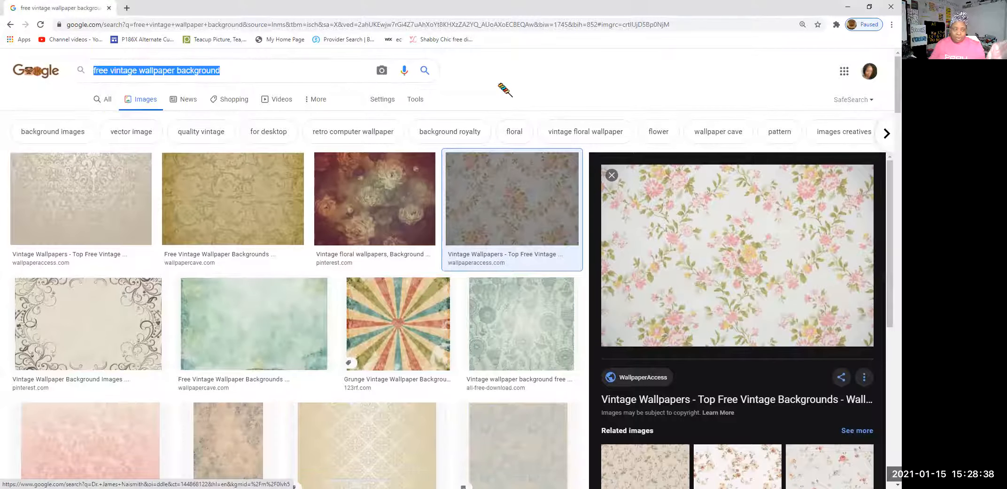
pyautogui.write('pixabay')
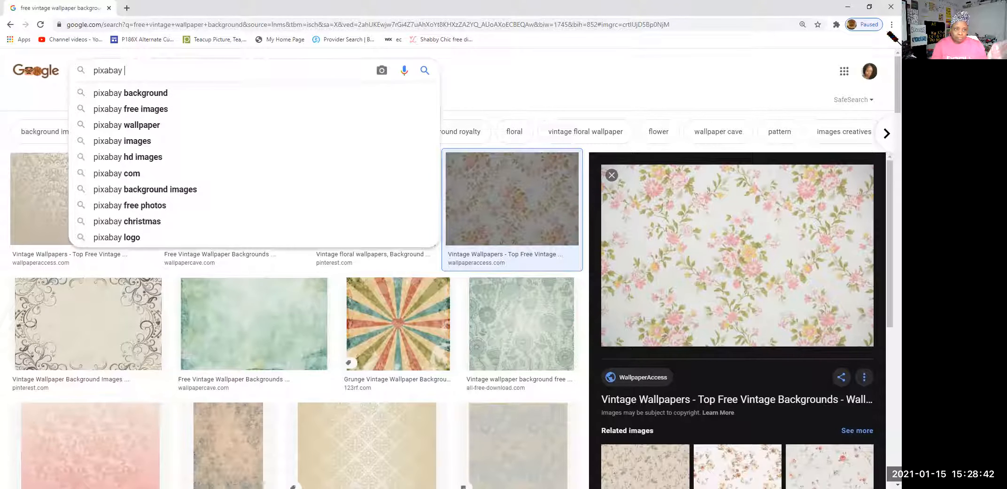
pyautogui.click(160, 108)
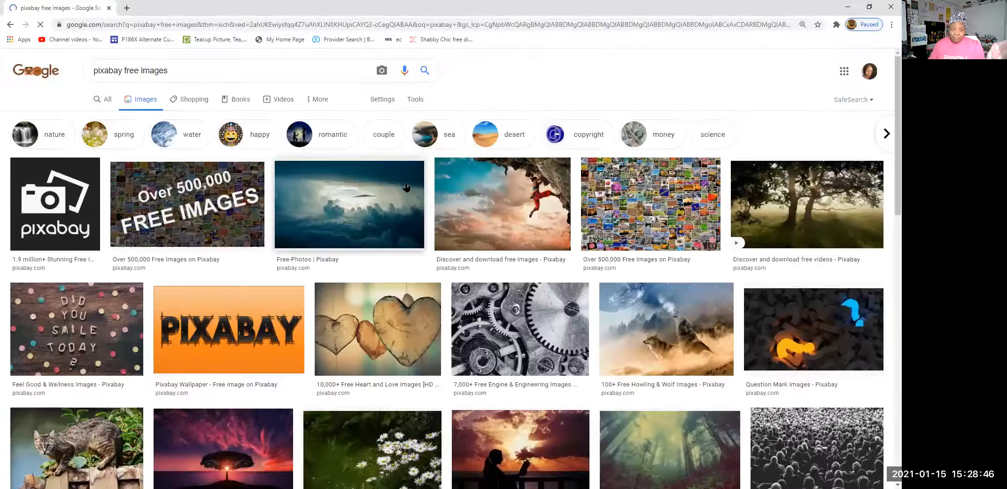
pyautogui.click(98, 101)
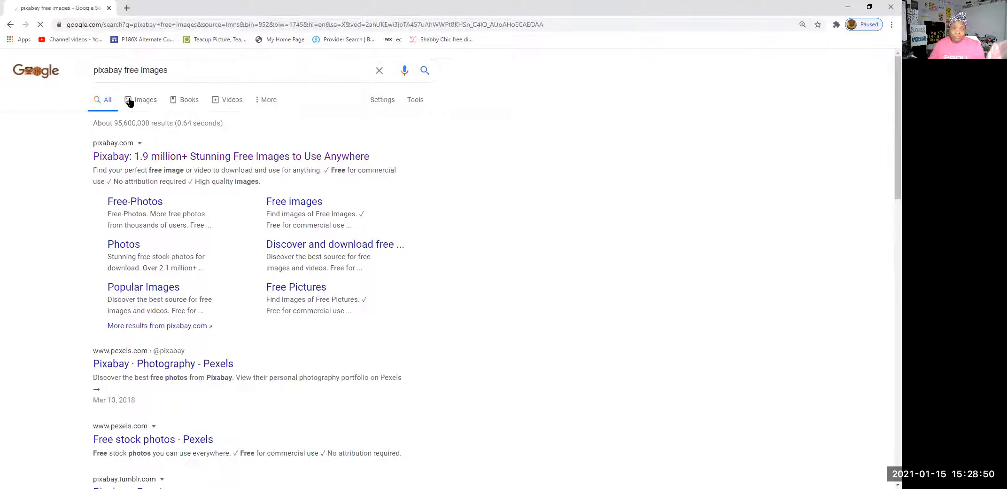